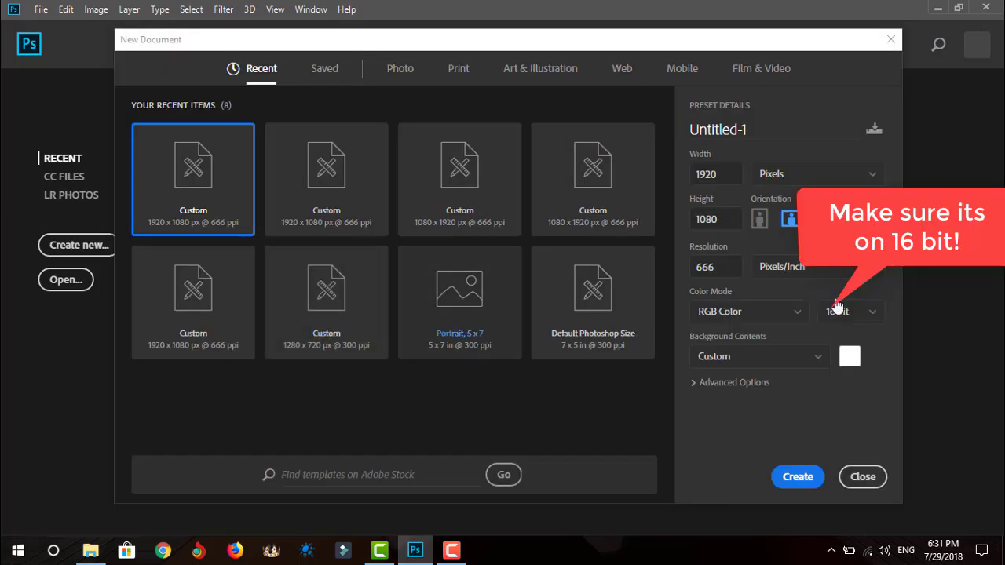
# Place the 8qcmrPO character image onto the new 16-bit canvas.
pyautogui.click(796, 487)
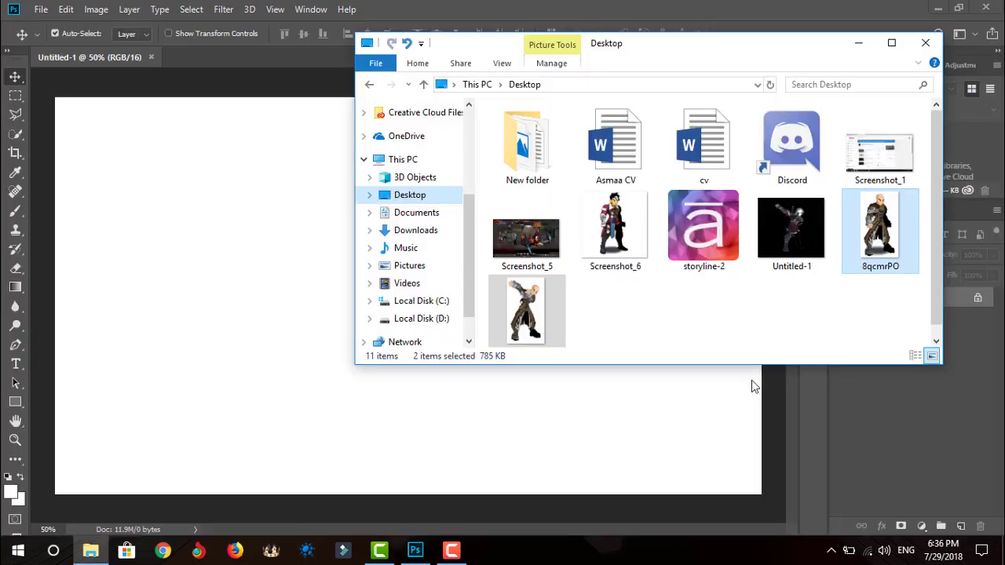
pyautogui.moveTo(752, 386); pyautogui.dragTo(747, 391)
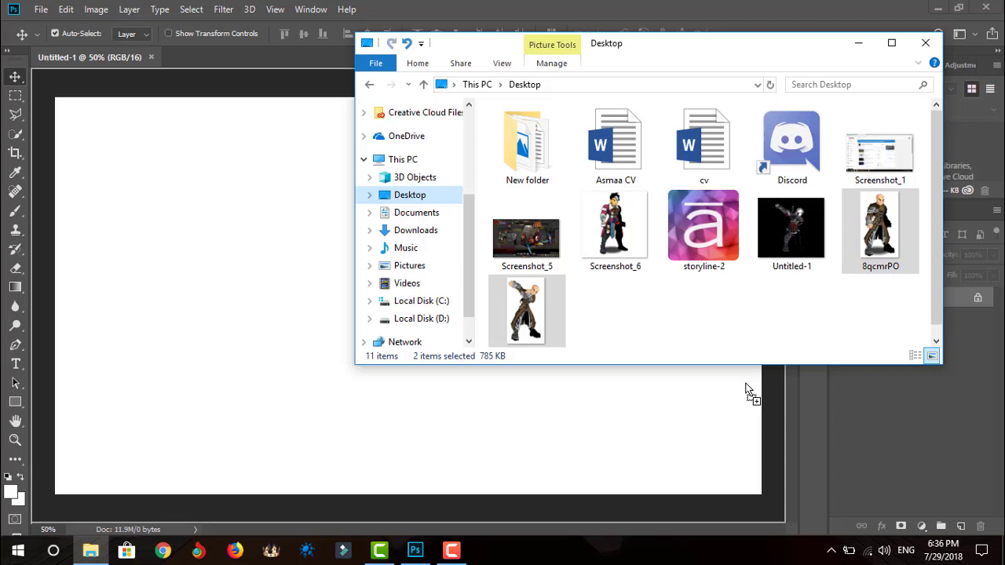
pyautogui.moveTo(492, 429); pyautogui.dragTo(493, 430)
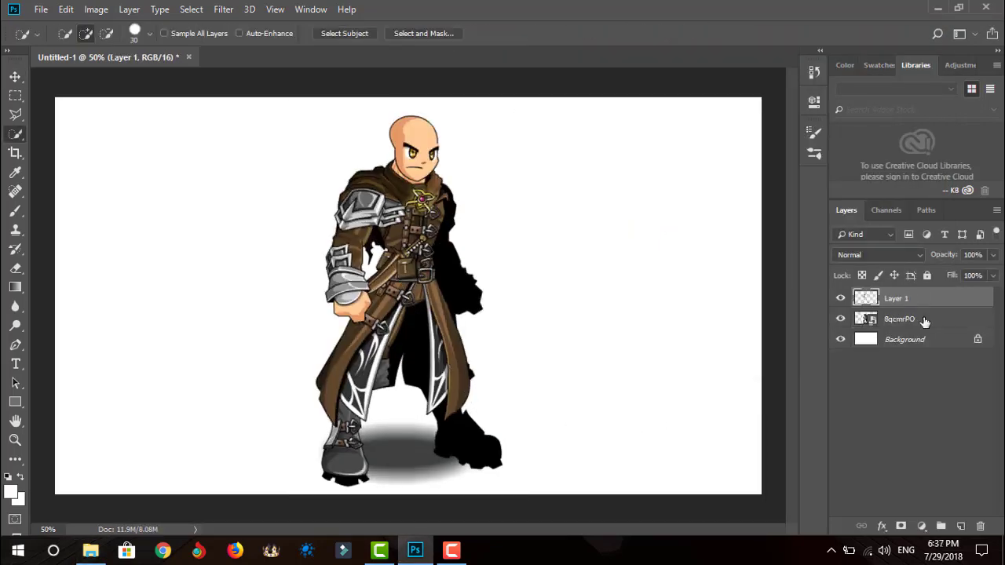
# Rasterize the character layer and quick-select its whole armored left arm.
pyautogui.rightClick(925, 322)
pyautogui.click(805, 247)
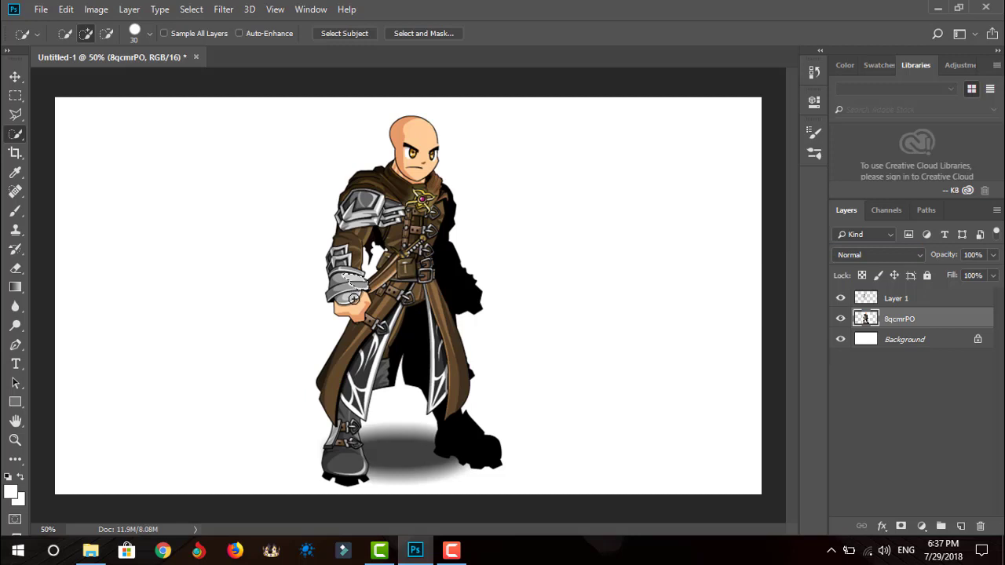
pyautogui.moveTo(353, 298)
pyautogui.mouseDown()
pyautogui.moveTo(355, 314)
pyautogui.moveTo(337, 302)
pyautogui.moveTo(347, 212)
pyautogui.mouseUp()
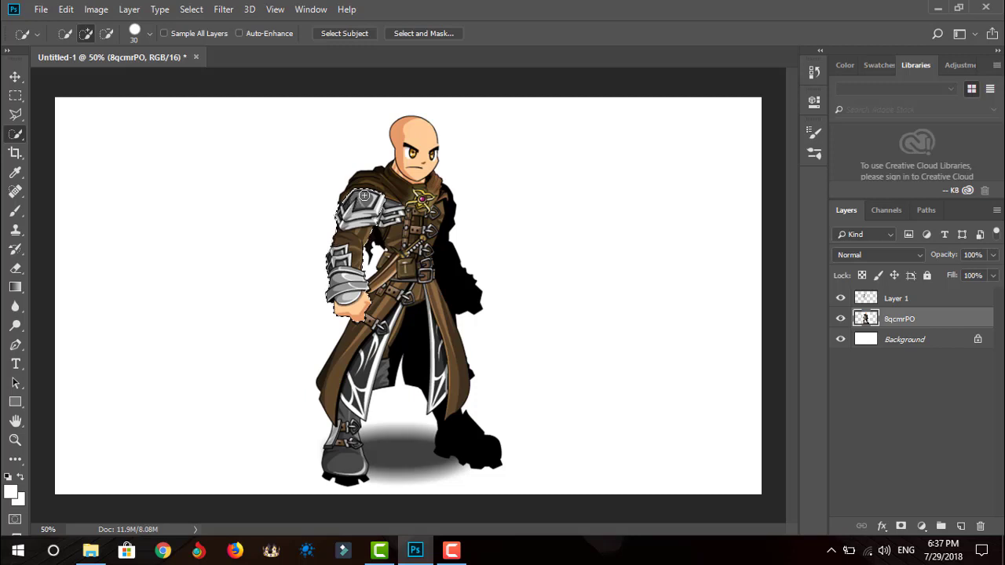
# Cut the selected left arm onto Layer 2 with Layer Via Cut, then delete the empty Layer 1.
pyautogui.rightClick(365, 212)
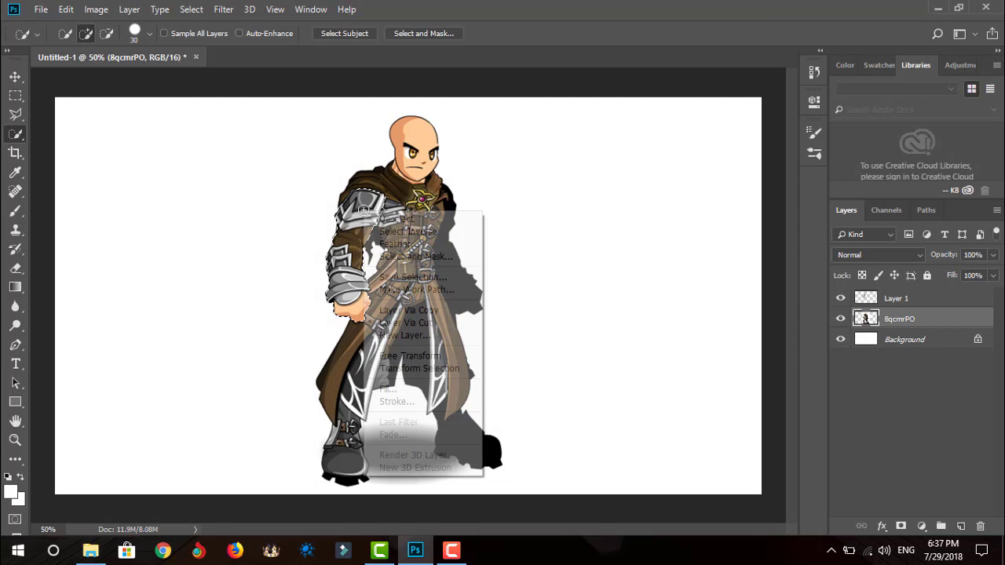
pyautogui.click(406, 323)
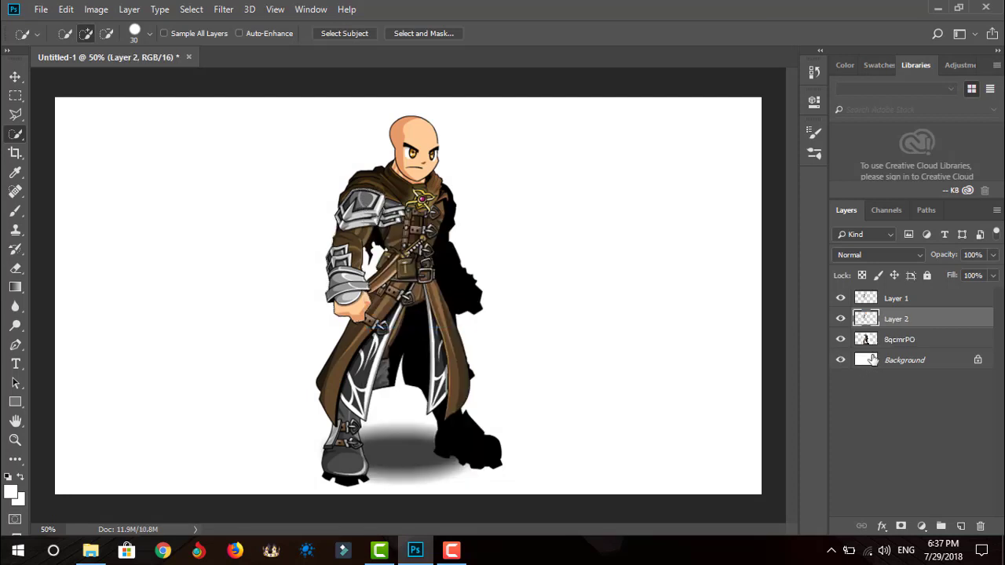
pyautogui.click(899, 307)
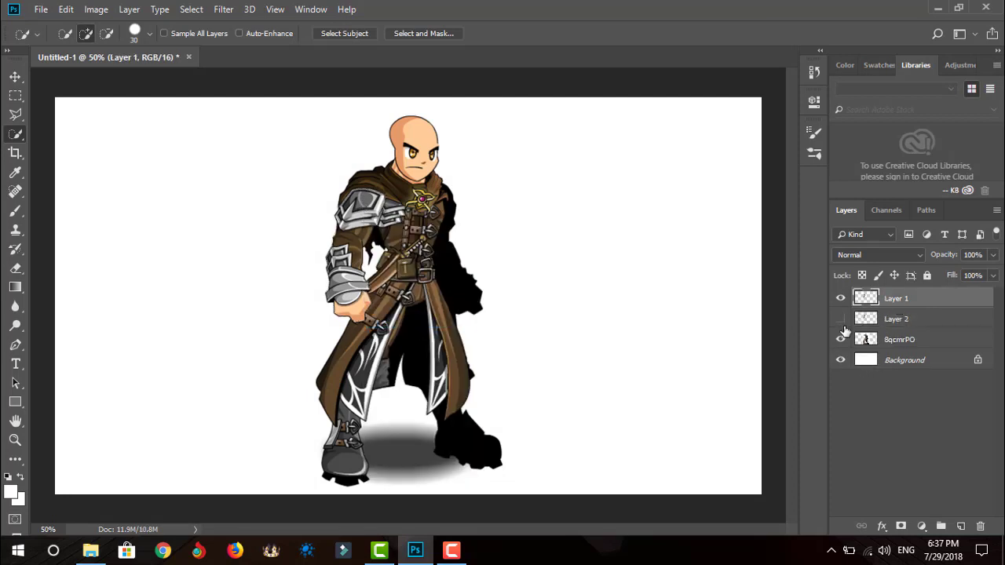
pyautogui.click(841, 338)
pyautogui.click(840, 338)
pyautogui.click(840, 338)
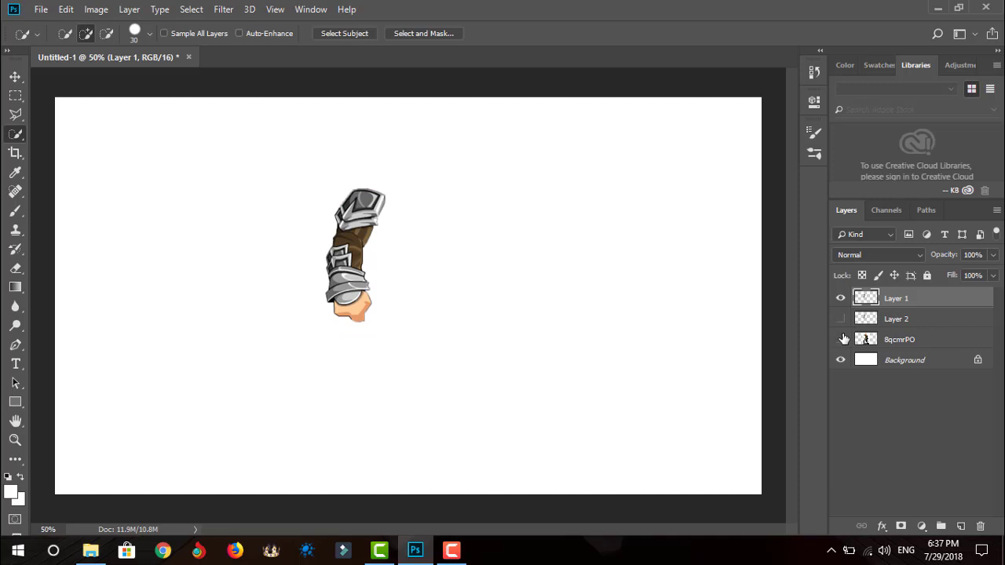
pyautogui.click(841, 338)
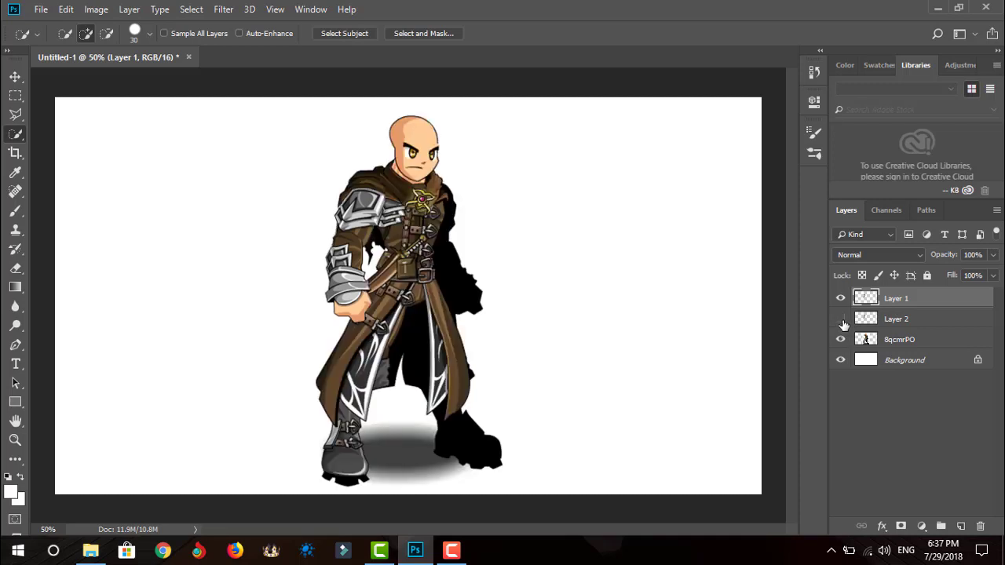
pyautogui.press('Delete')
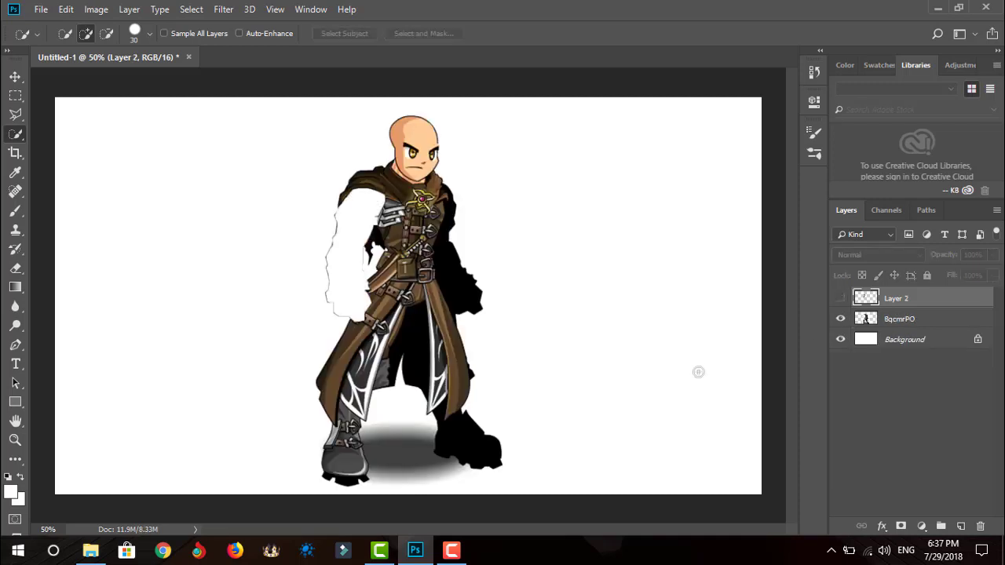
# Brush white over the faint arm outline on the 8qcmrPO layer.
pyautogui.press('l')
pyautogui.click(15, 212)
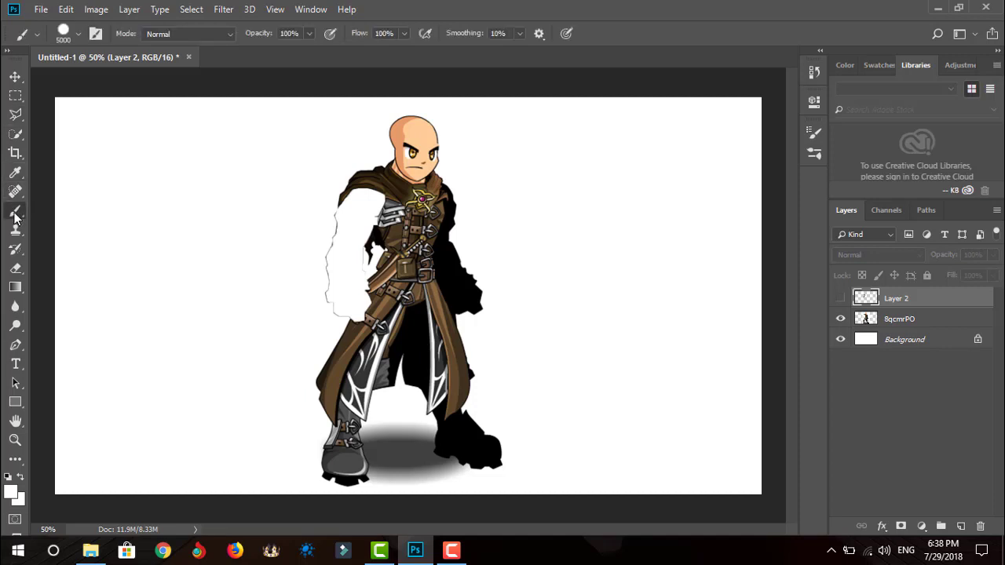
pyautogui.click(887, 322)
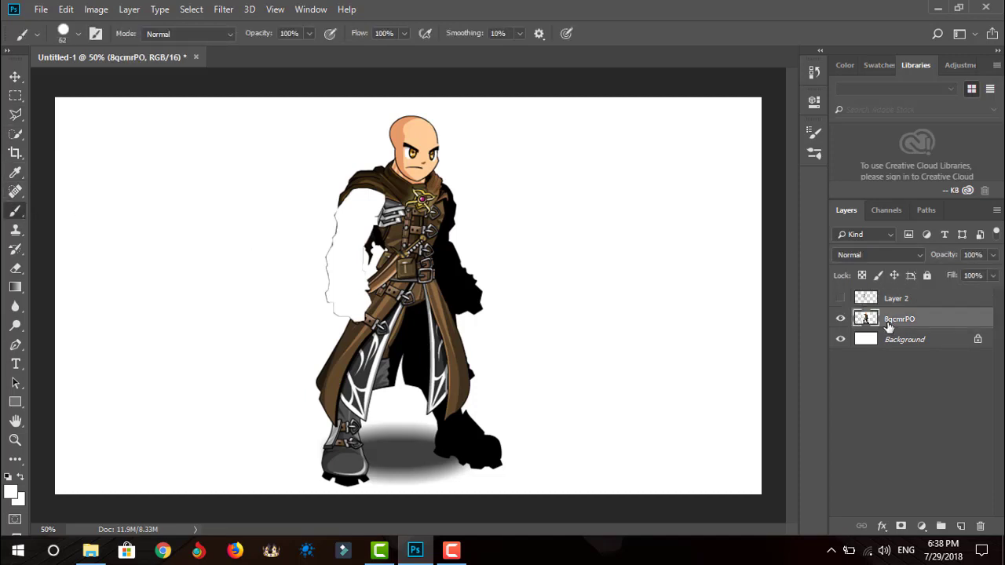
pyautogui.moveTo(331, 307); pyautogui.dragTo(332, 218)
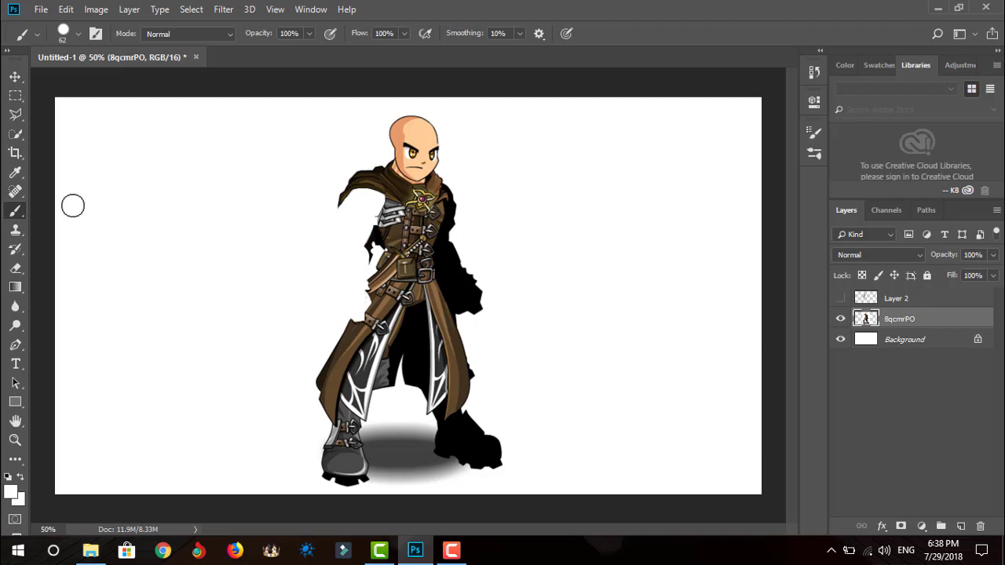
pyautogui.click(11, 191)
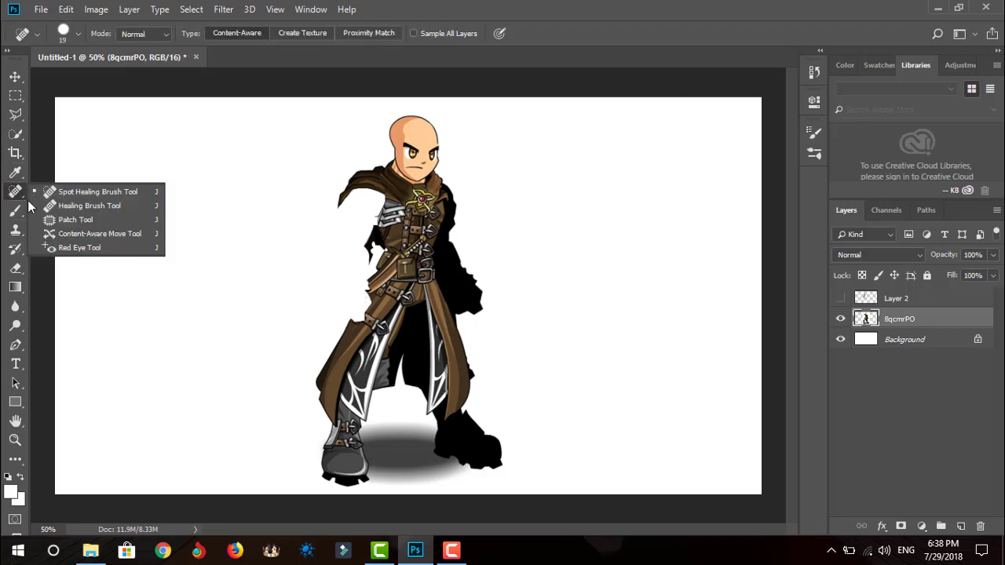
# Alt-sample the brown coat with the Healing Brush and heal it over the white gap.
pyautogui.click(38, 206)
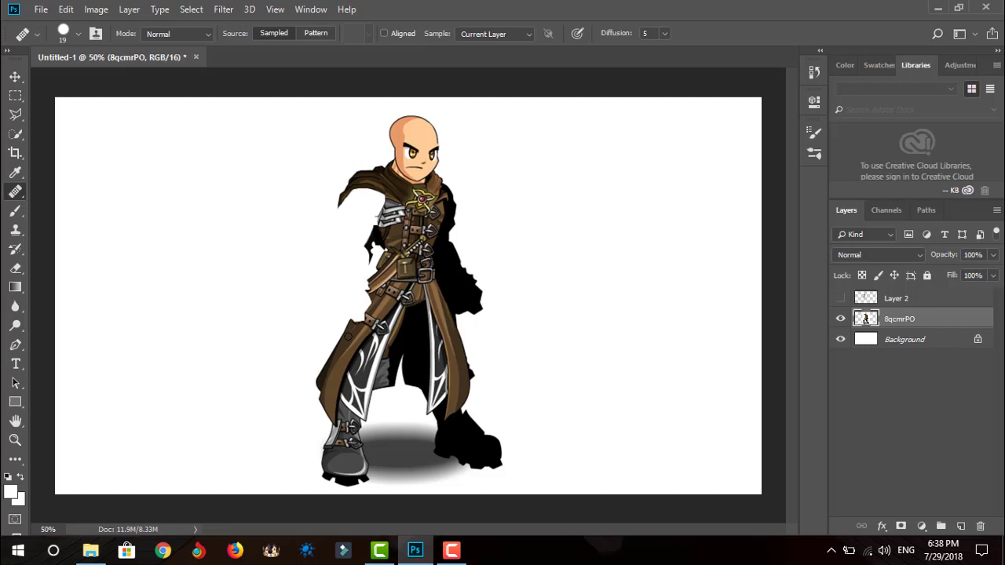
pyautogui.press('alt')
pyautogui.moveTo(361, 304); pyautogui.dragTo(363, 299)
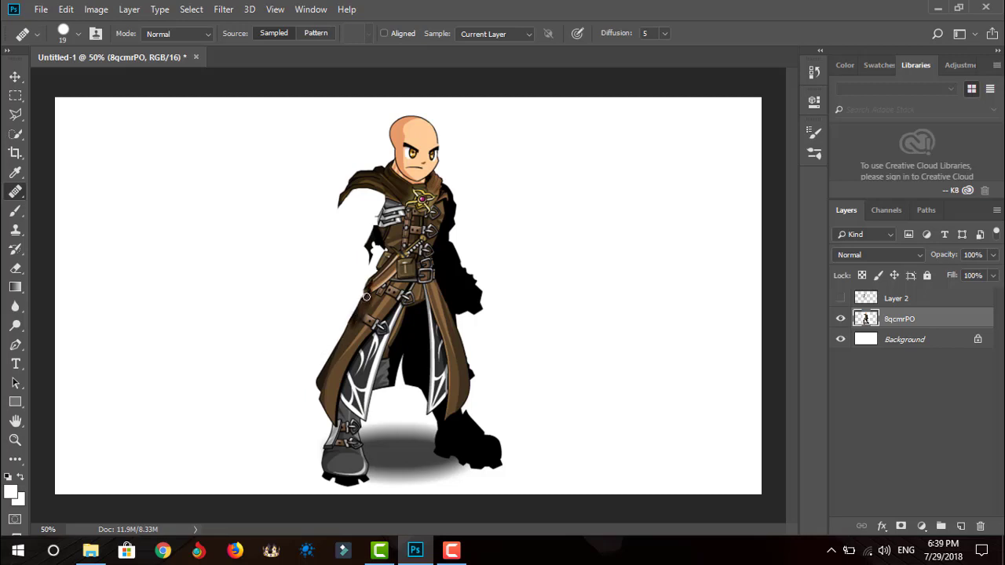
# Quick-select the stray dark shadow beside the coat and delete it.
pyautogui.click(15, 133)
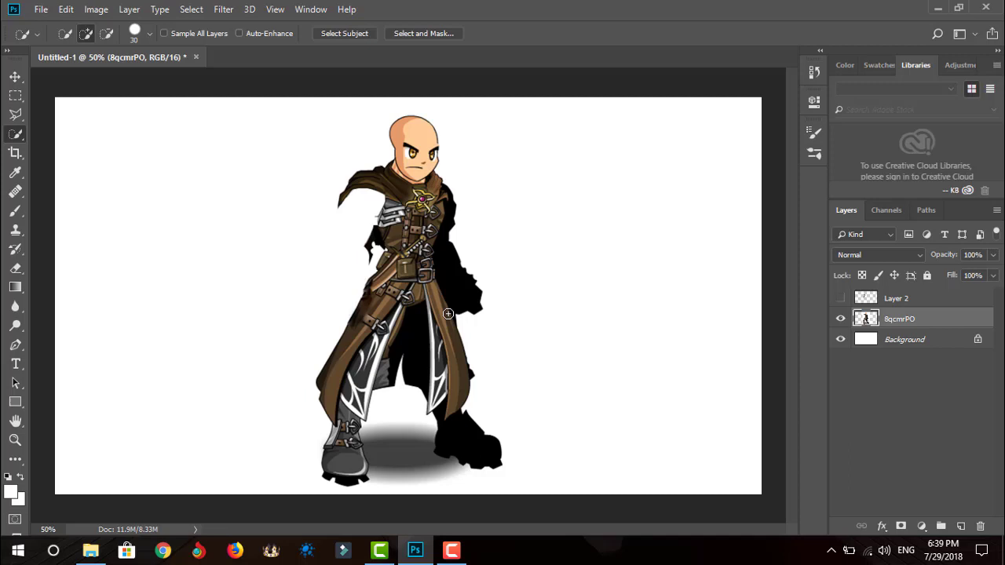
pyautogui.scroll(3, 448, 314)
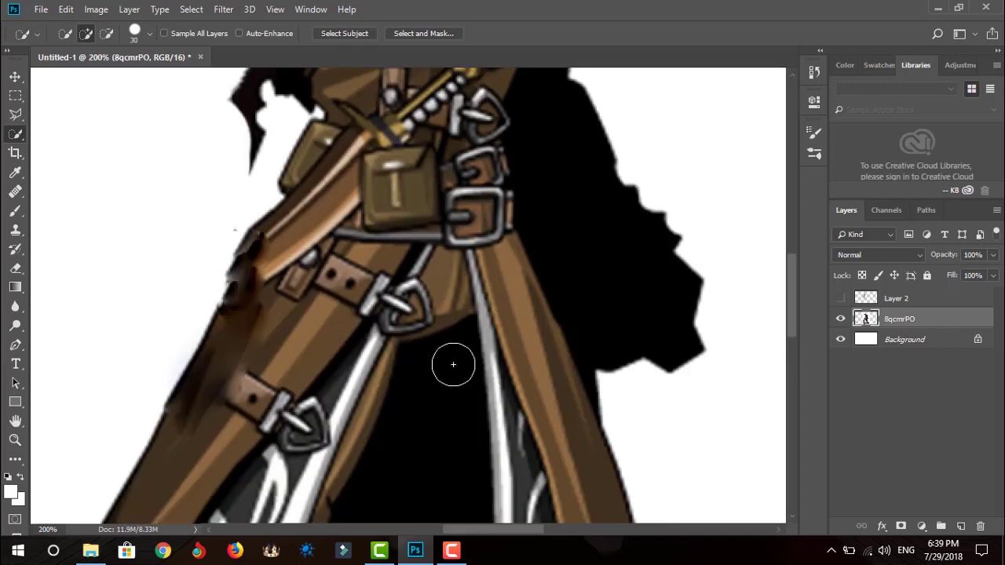
pyautogui.moveTo(492, 527); pyautogui.dragTo(544, 526)
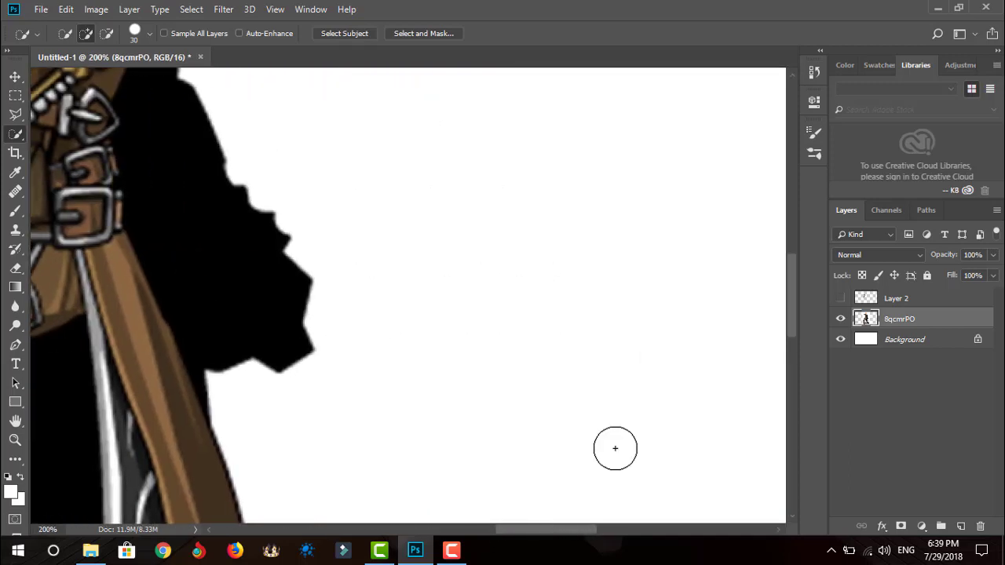
pyautogui.moveTo(790, 304); pyautogui.dragTo(792, 273)
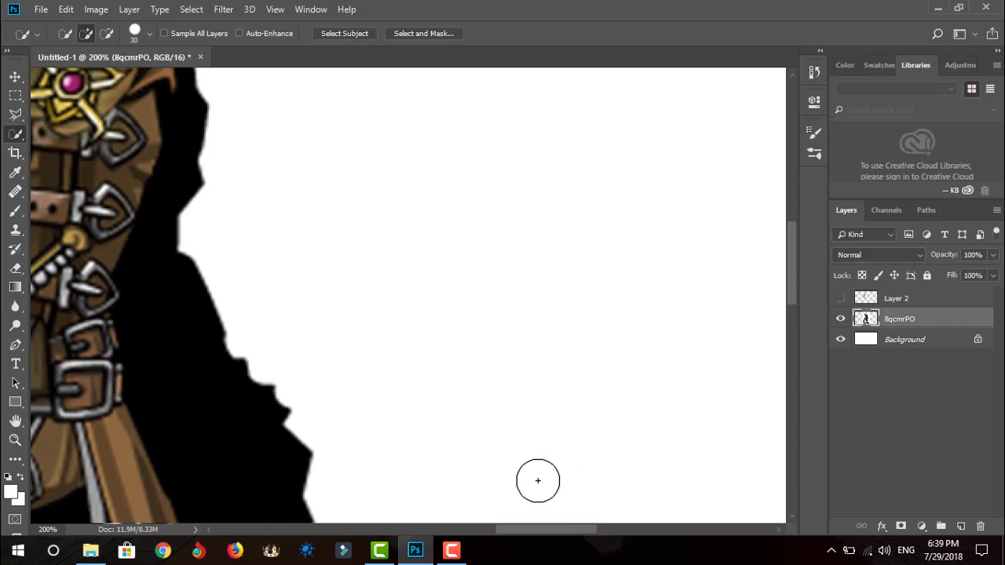
pyautogui.moveTo(523, 525); pyautogui.dragTo(497, 539)
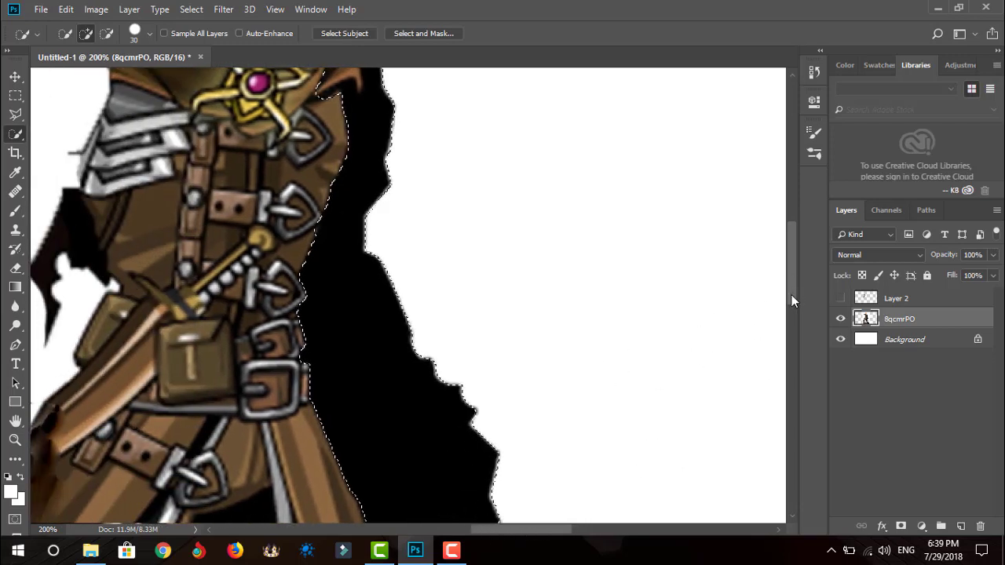
pyautogui.moveTo(791, 295); pyautogui.dragTo(792, 269)
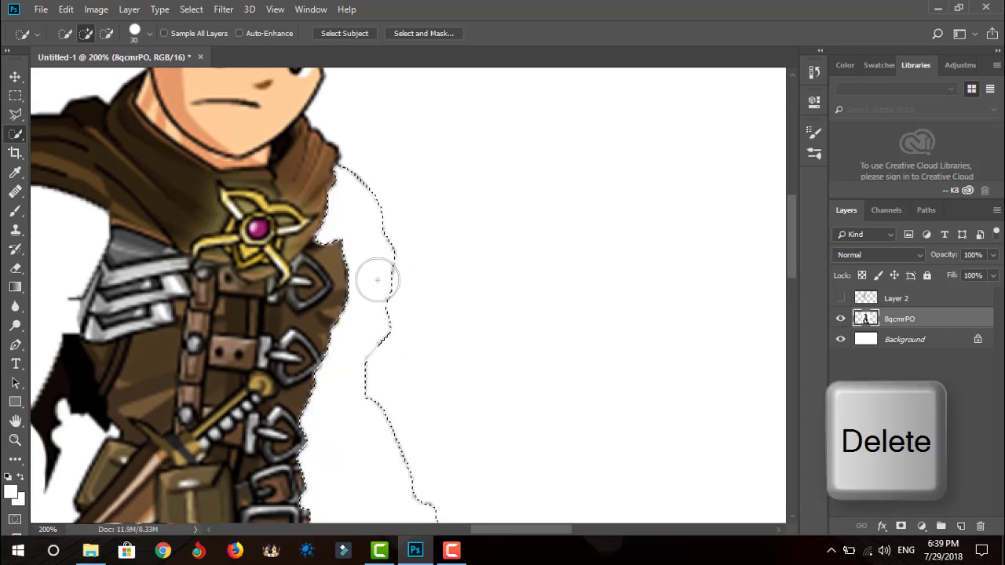
pyautogui.press('Delete')
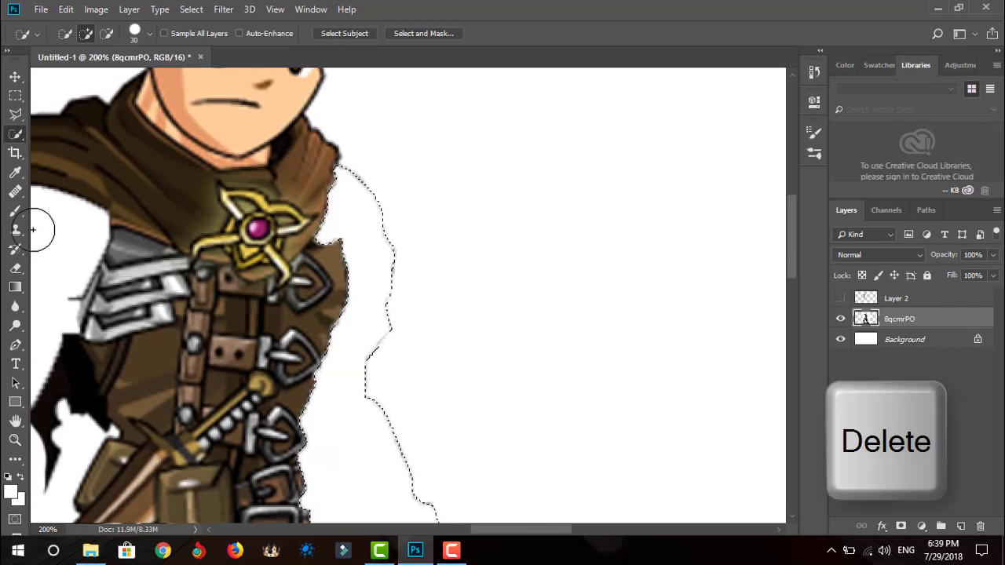
# Deselect and brush white over the faint grey outline beside the coat.
pyautogui.click(15, 210)
pyautogui.press('w')
pyautogui.rightClick(337, 197)
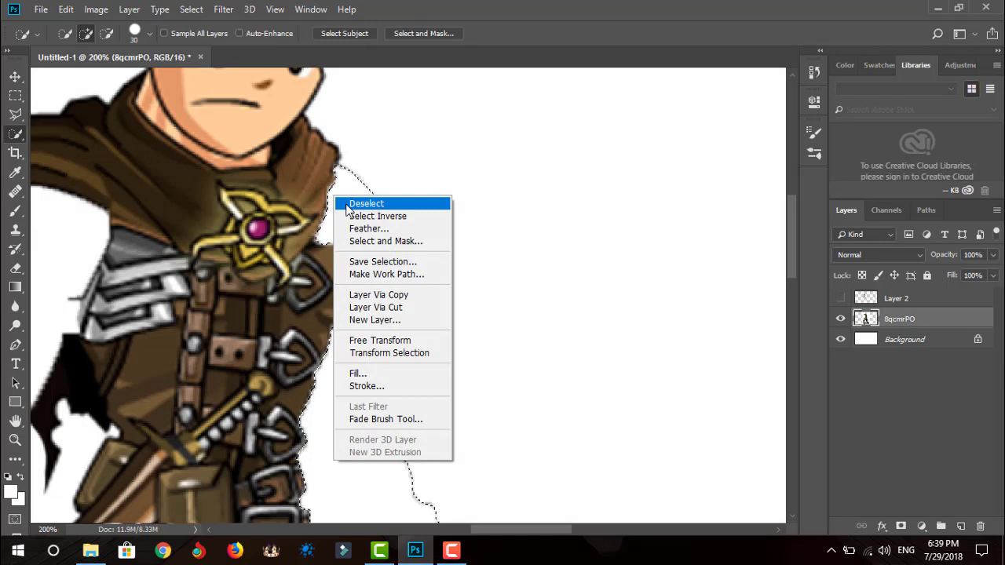
pyautogui.click(369, 201)
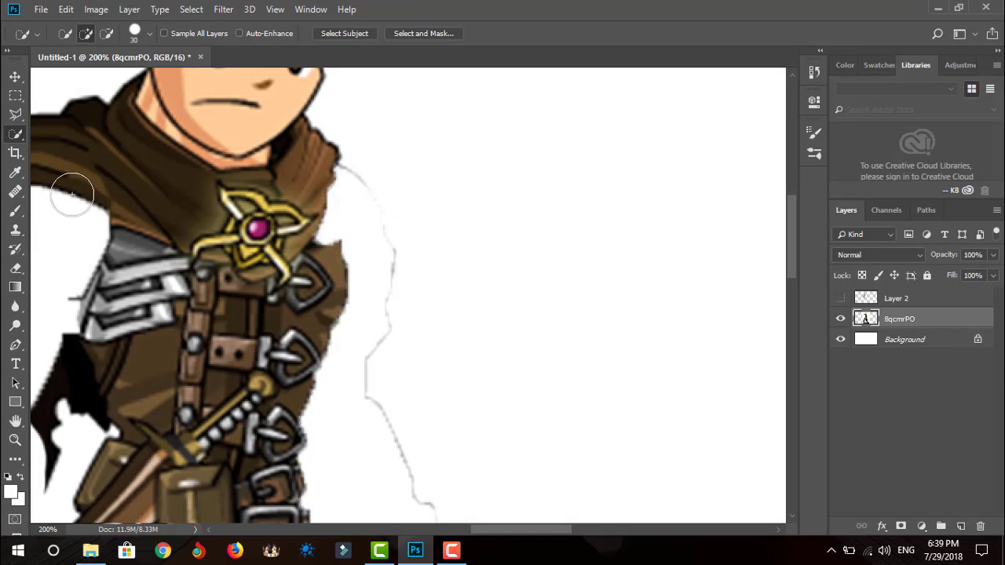
pyautogui.click(15, 208)
pyautogui.moveTo(389, 298)
pyautogui.mouseDown()
pyautogui.moveTo(400, 234)
pyautogui.moveTo(374, 181)
pyautogui.mouseUp()
pyautogui.moveTo(367, 341); pyautogui.dragTo(429, 467)
pyautogui.scroll(-5, 440, 439)
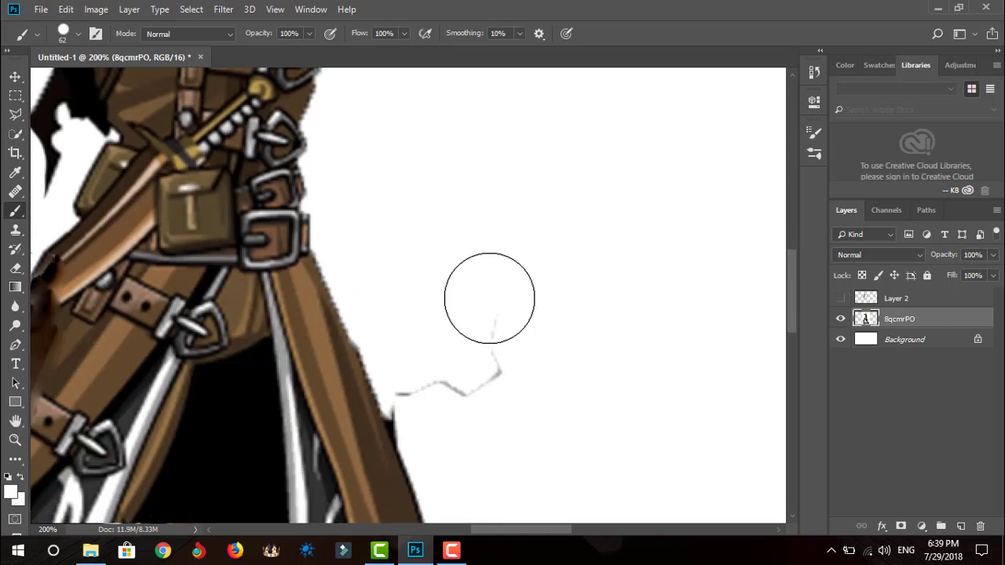
pyautogui.moveTo(489, 293)
pyautogui.mouseDown()
pyautogui.moveTo(475, 390)
pyautogui.moveTo(429, 388)
pyautogui.mouseUp()
pyautogui.press('v')
pyautogui.hotkey('ctrl', '-')
pyautogui.hotkey('ctrl', '-')
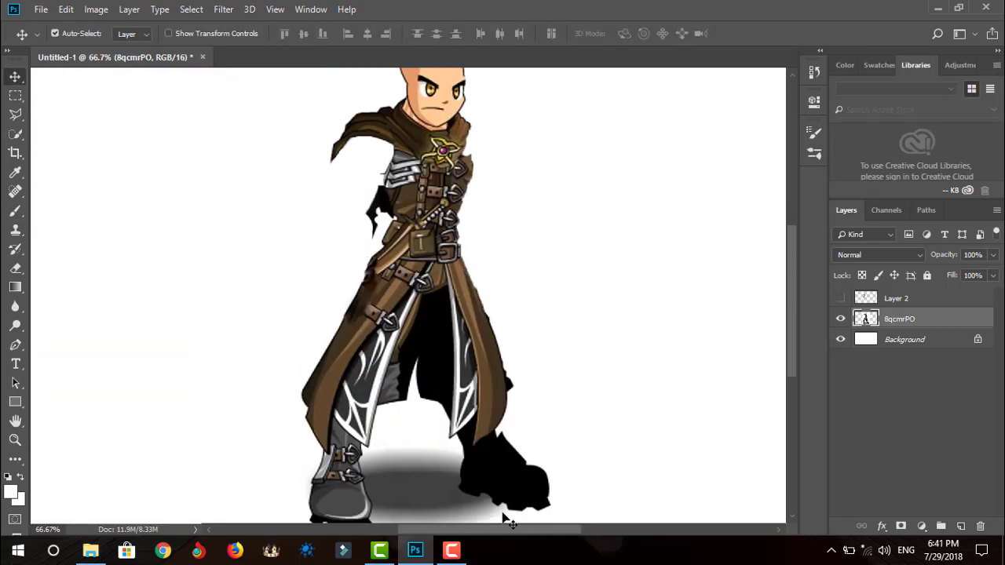
# Quick-select the whole character from the boot up to the shoulder.
pyautogui.click(15, 114)
pyautogui.click(15, 133)
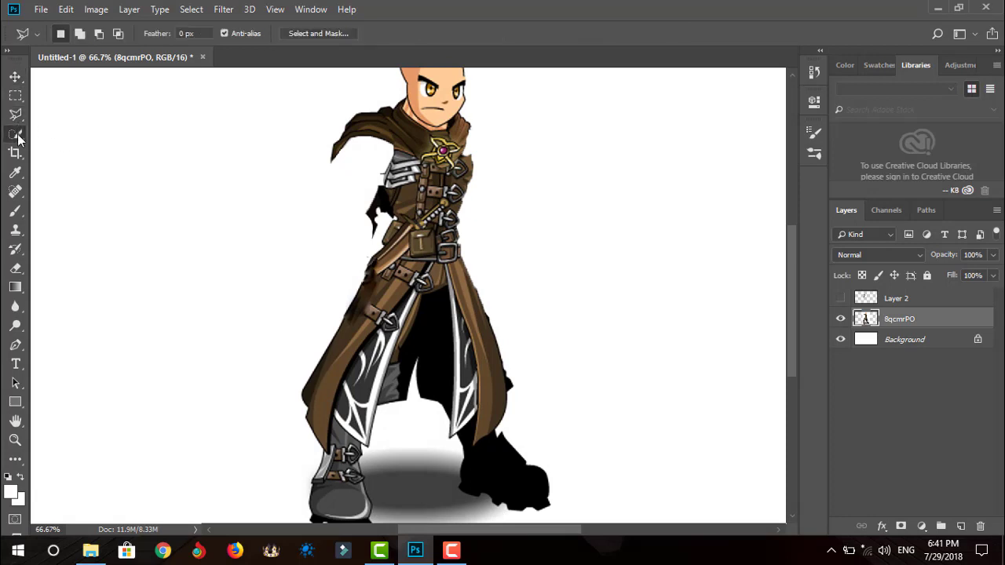
pyautogui.click(343, 498)
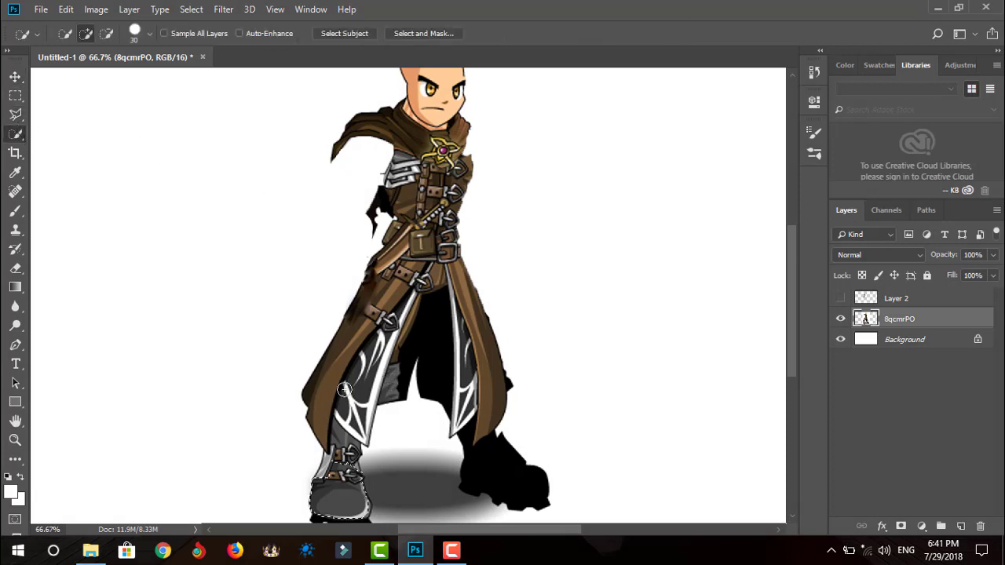
pyautogui.moveTo(344, 390)
pyautogui.mouseDown()
pyautogui.moveTo(418, 236)
pyautogui.moveTo(429, 93)
pyautogui.mouseUp()
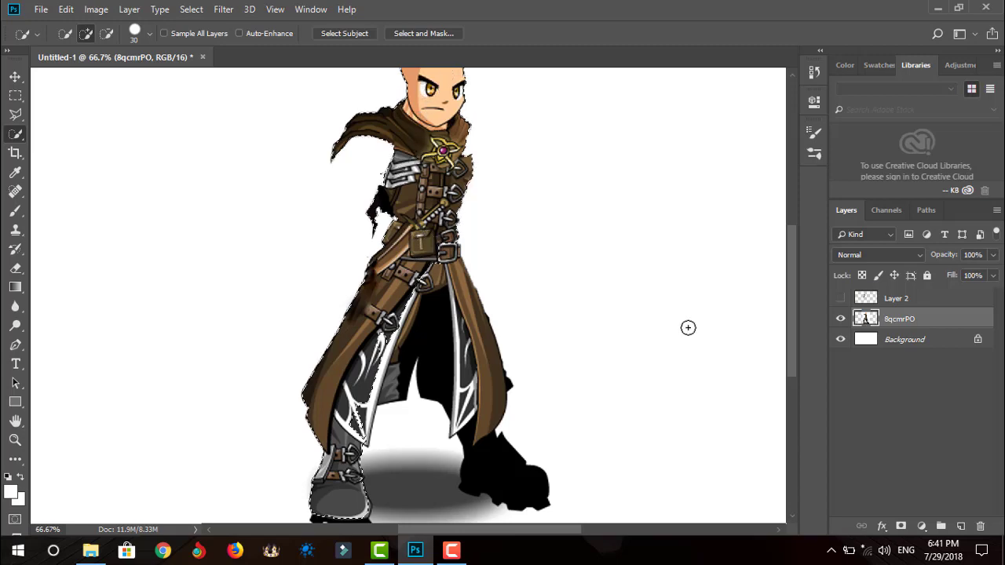
pyautogui.scroll(-1, 344, 472)
pyautogui.scroll(1, 344, 471)
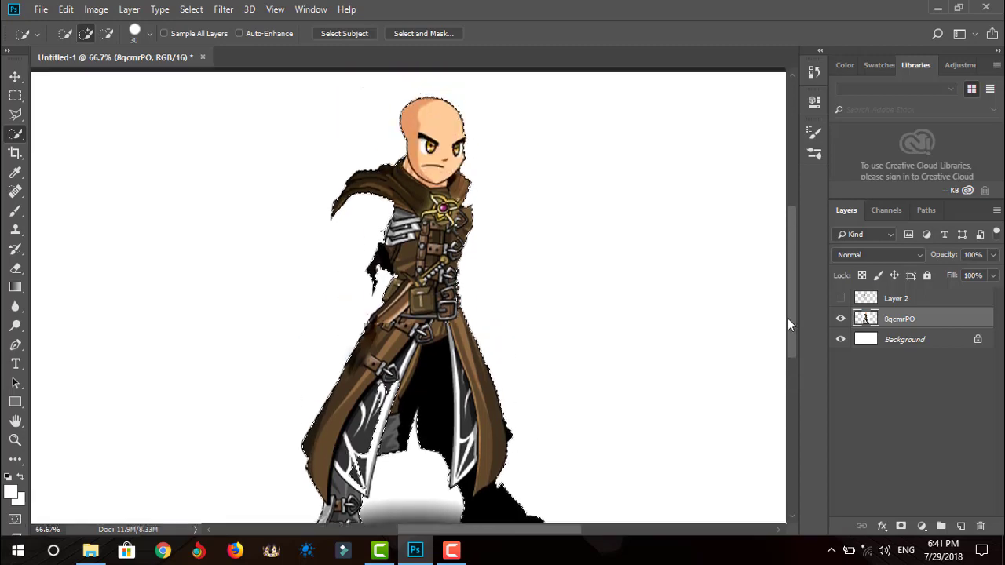
# Try copying the character to a new layer, then revert to the pre-cut state in History.
pyautogui.hotkey('ctrl', 'j')
pyautogui.click(840, 319)
pyautogui.click(887, 339)
pyautogui.click(841, 319)
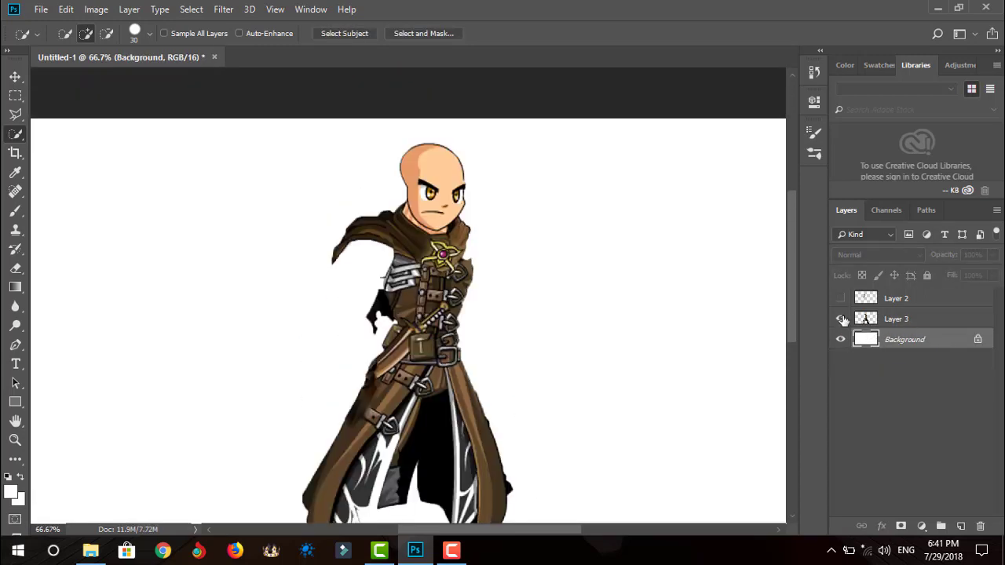
pyautogui.hotkey('ctrl', 'z')
pyautogui.scroll(-1, 842, 344)
pyautogui.click(841, 339)
pyautogui.click(814, 72)
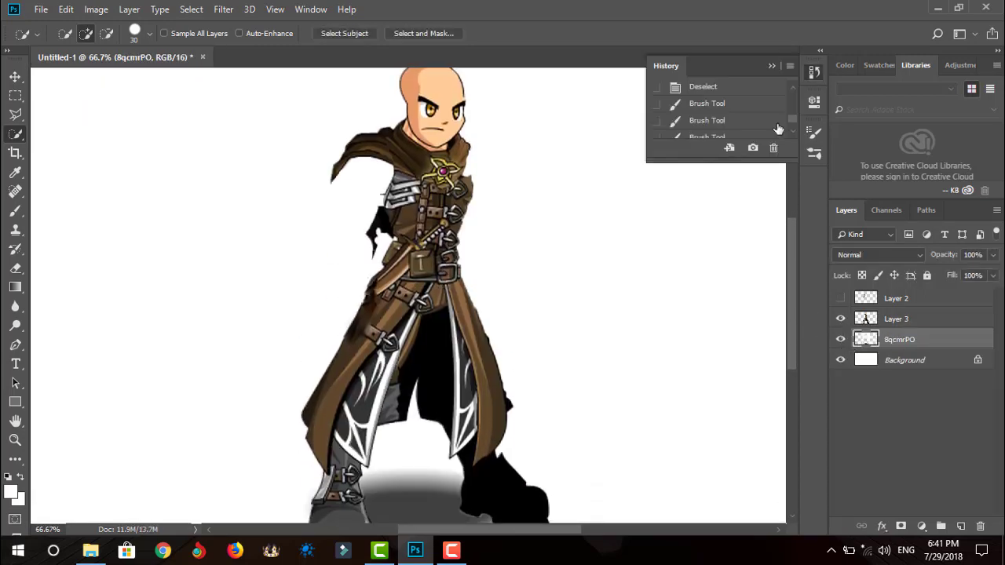
pyautogui.scroll(-3, 745, 110)
pyautogui.click(746, 129)
pyautogui.scroll(-1, 738, 425)
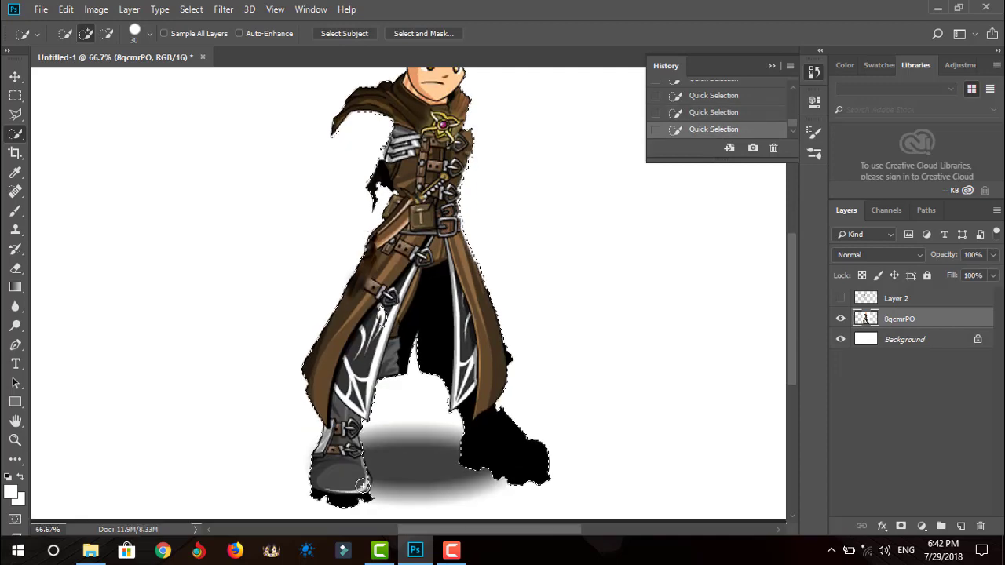
pyautogui.scroll(2, 707, 377)
# Cut the selection onto Layer 3, delete the old 8qcmrPO layer, and show Layer 3.
pyautogui.hotkey('ctrl', 'shift', 'j')
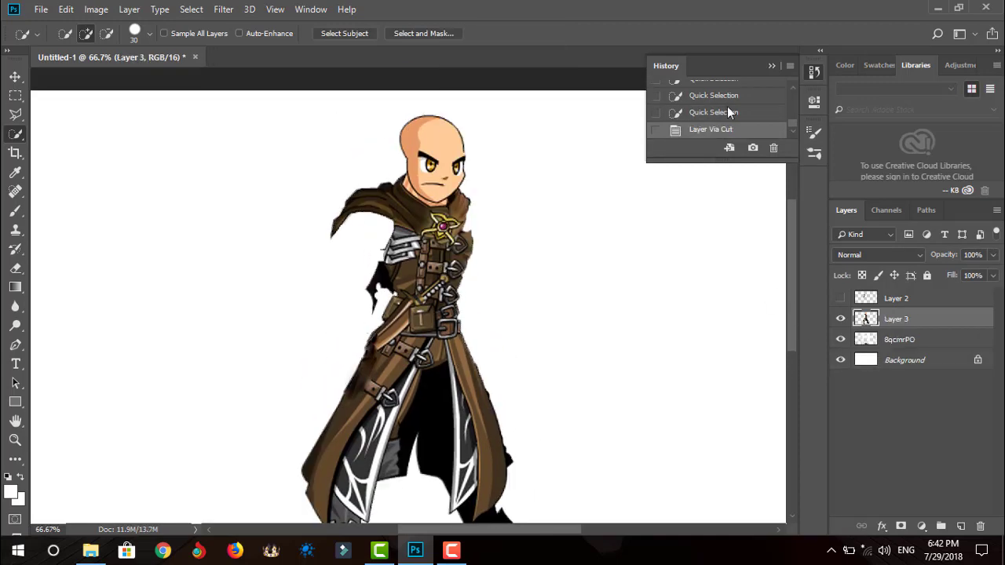
pyautogui.click(840, 320)
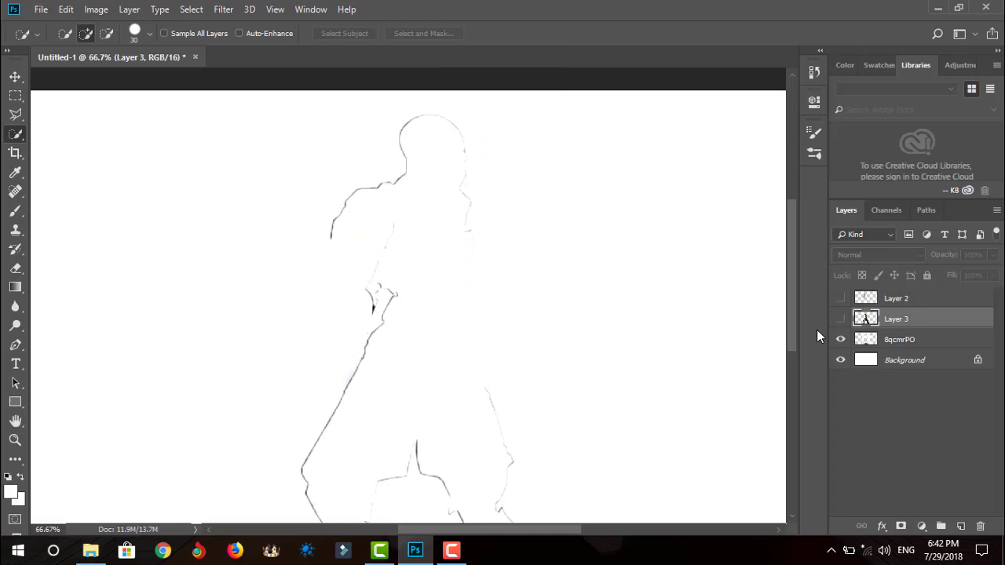
pyautogui.moveTo(792, 324); pyautogui.dragTo(792, 369)
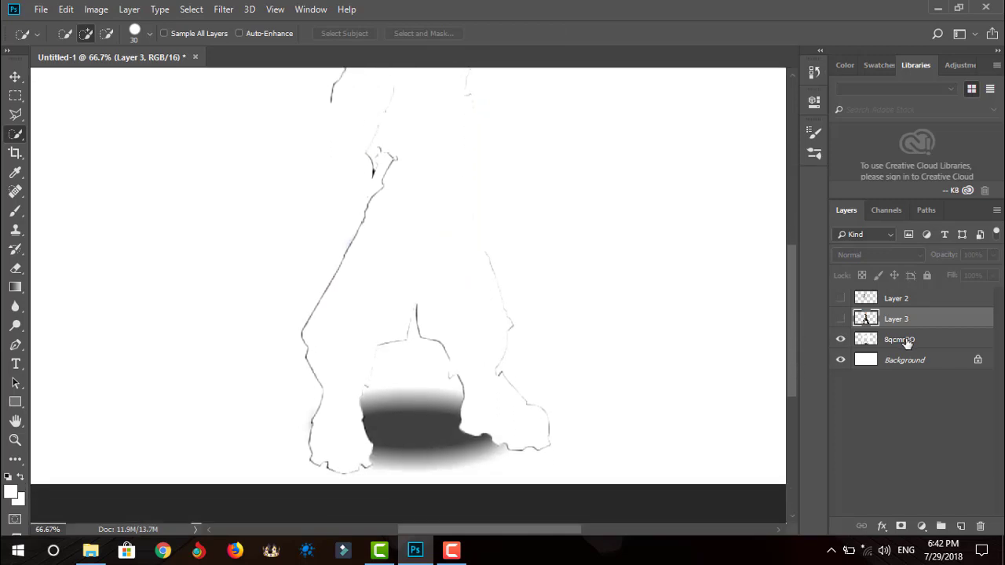
pyautogui.click(913, 339)
pyautogui.press('Delete')
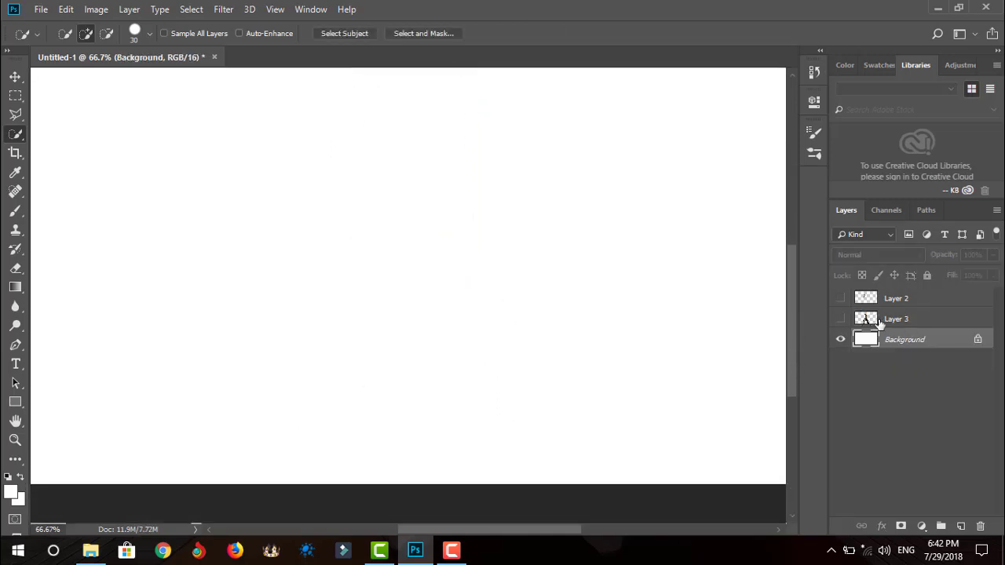
pyautogui.click(841, 319)
pyautogui.moveTo(793, 343); pyautogui.dragTo(788, 290)
# Show Layer 2 and move the armoured arm off to the left.
pyautogui.click(903, 305)
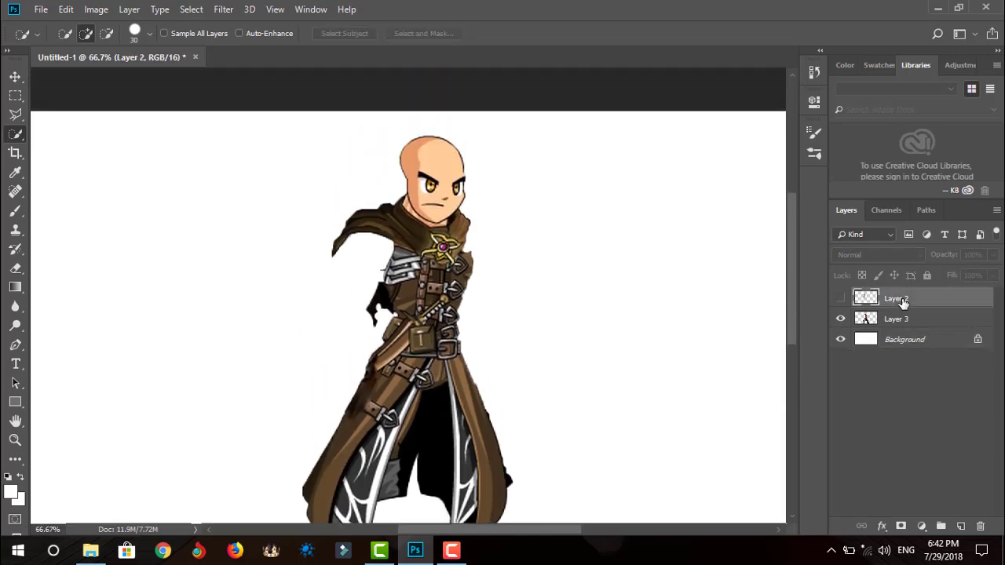
pyautogui.click(841, 300)
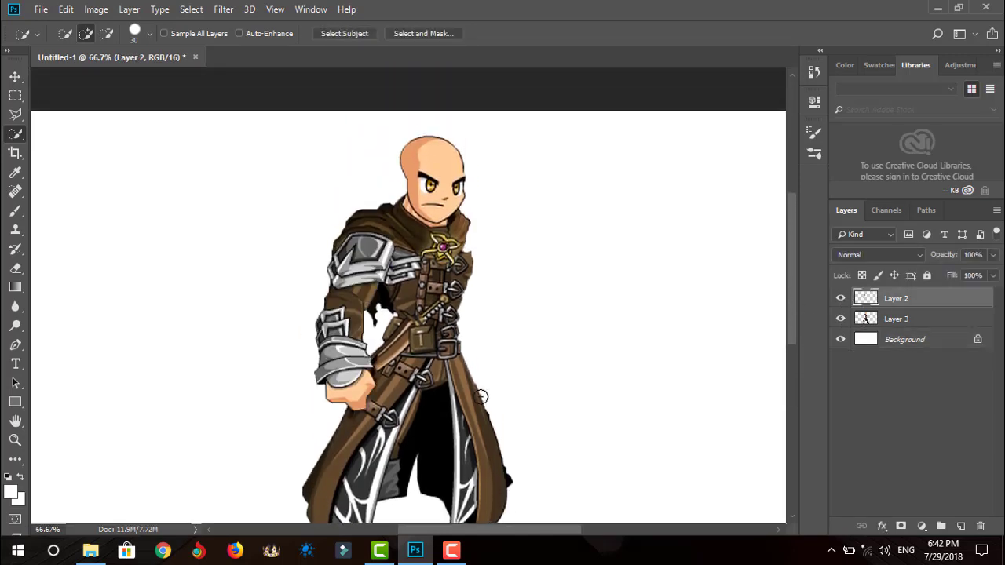
pyautogui.click(15, 76)
pyautogui.moveTo(368, 357); pyautogui.dragTo(266, 355)
# Alt-drag to duplicate the arm, then hide Layer 2 and Layer 3.
pyautogui.press('alt')
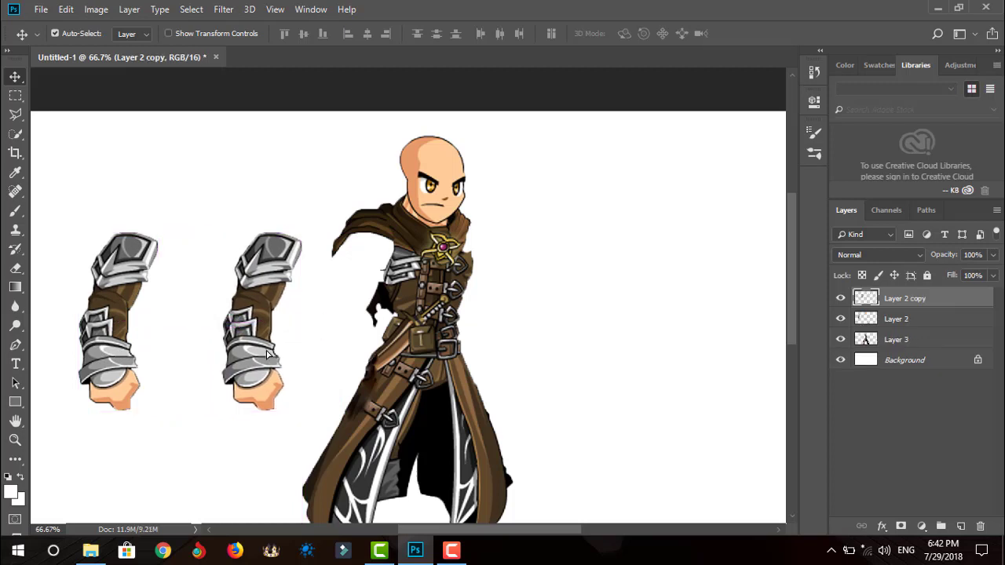
pyautogui.click(840, 319)
pyautogui.click(841, 339)
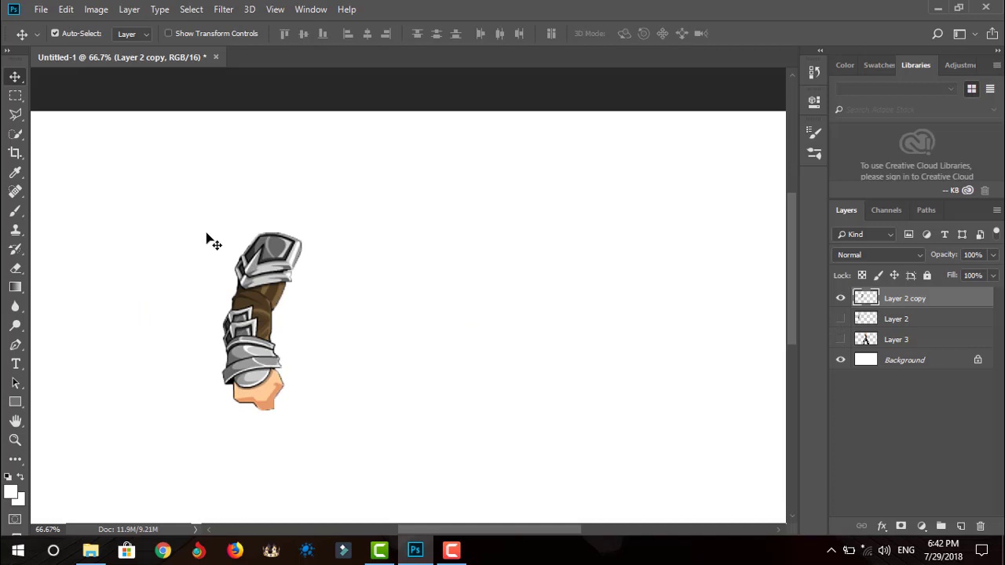
# Rotate the Layer 2 copy arm to about 103°, then show Layer 2 and move its arm centre-right.
pyautogui.click(66, 9)
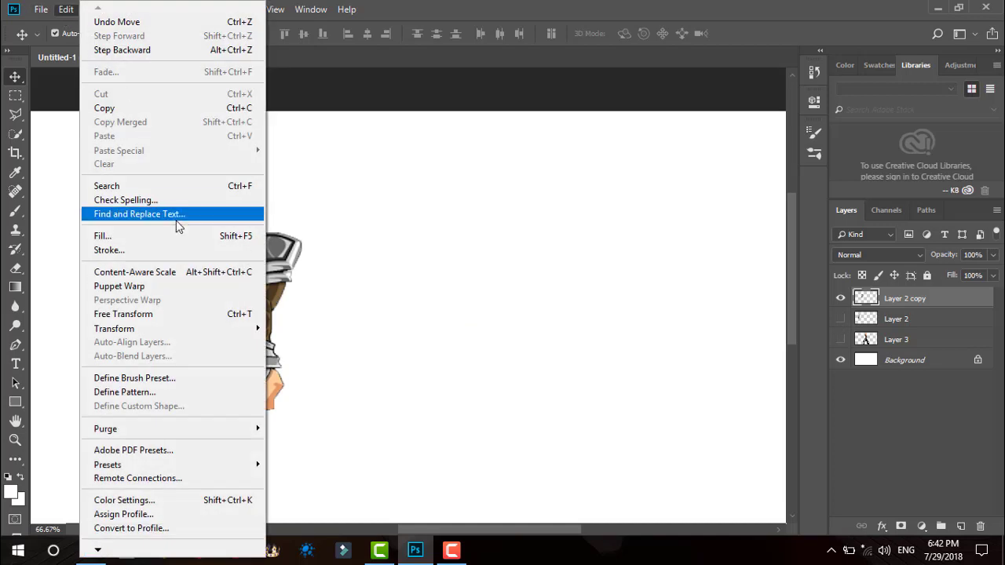
pyautogui.moveTo(193, 330)
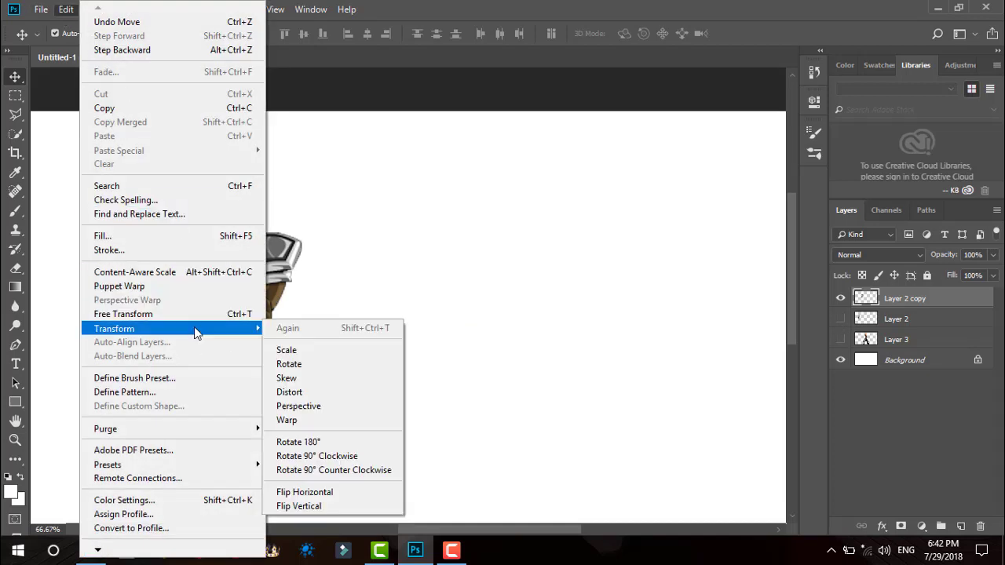
pyautogui.click(297, 364)
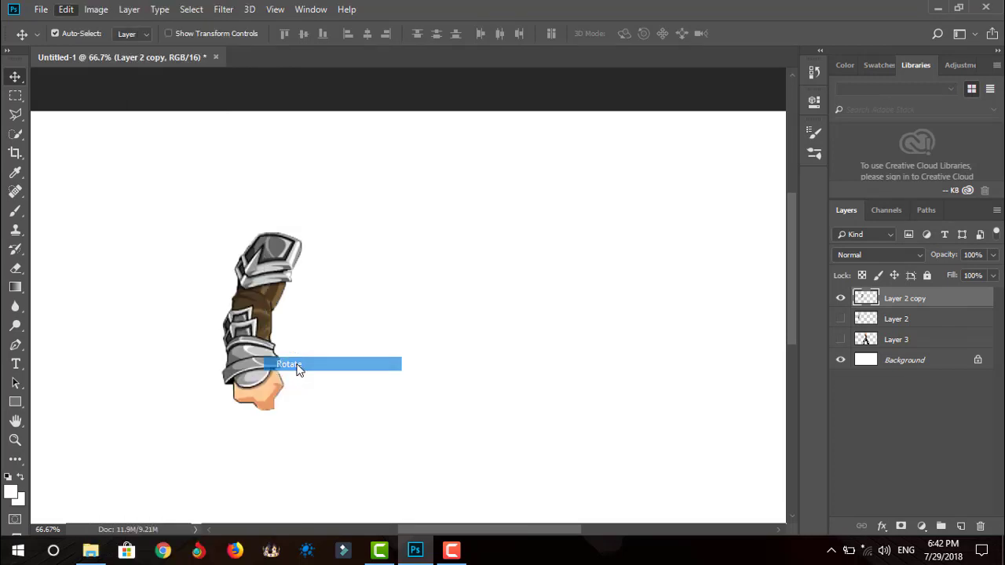
pyautogui.moveTo(311, 429); pyautogui.dragTo(203, 256)
pyautogui.moveTo(141, 285); pyautogui.dragTo(143, 301)
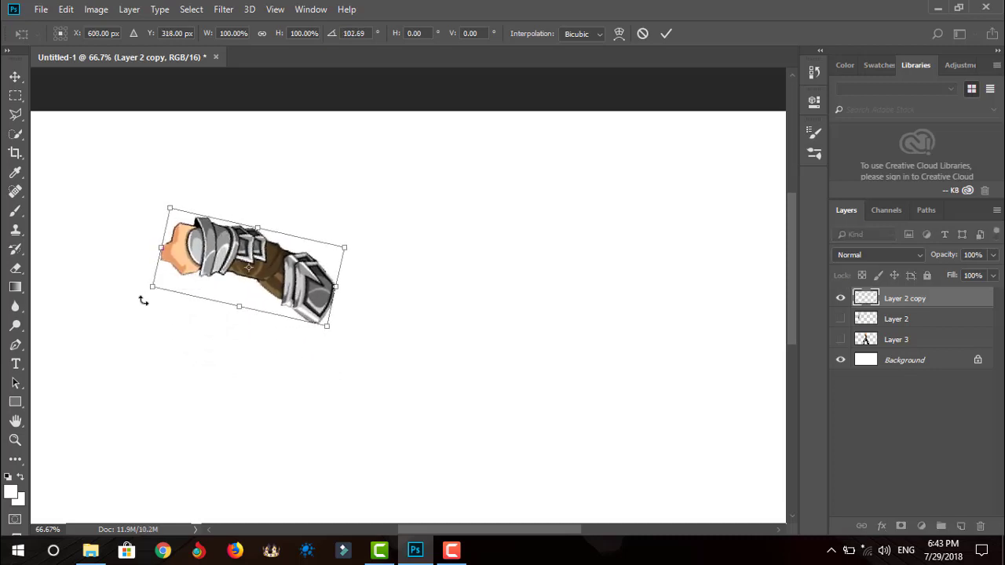
pyautogui.click(663, 35)
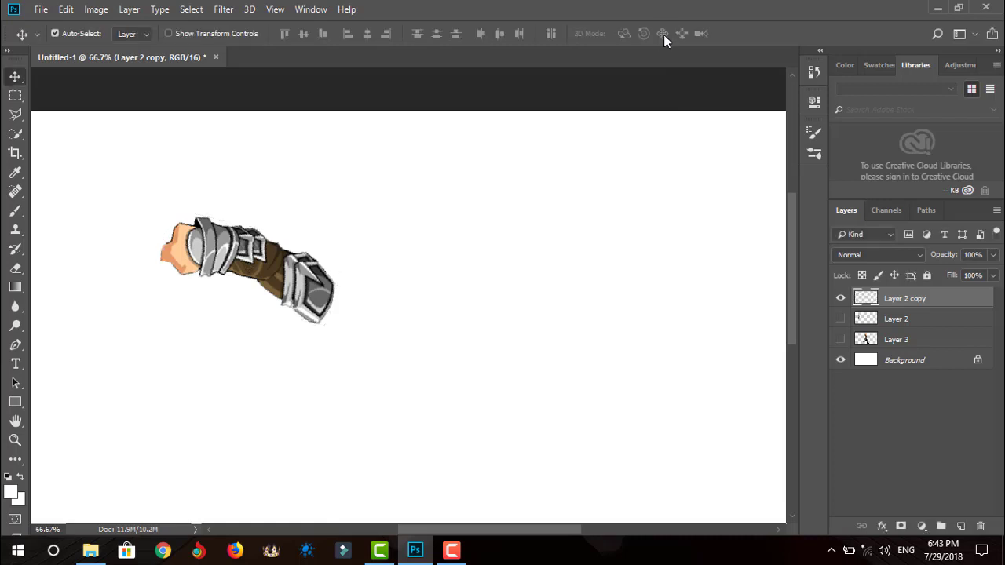
pyautogui.click(841, 320)
pyautogui.moveTo(140, 357); pyautogui.dragTo(504, 344)
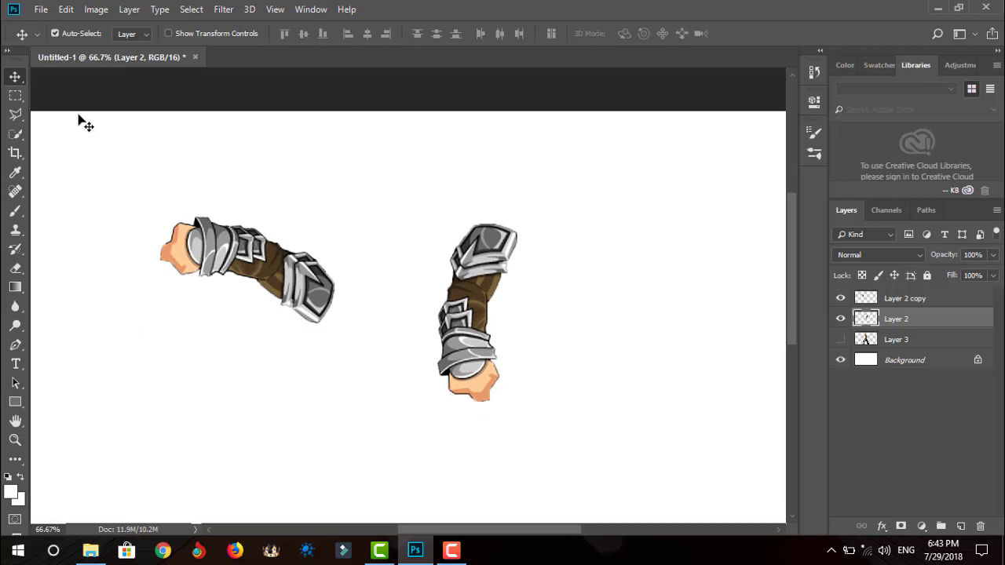
# Flip the Layer 2 arm horizontally.
pyautogui.click(64, 9)
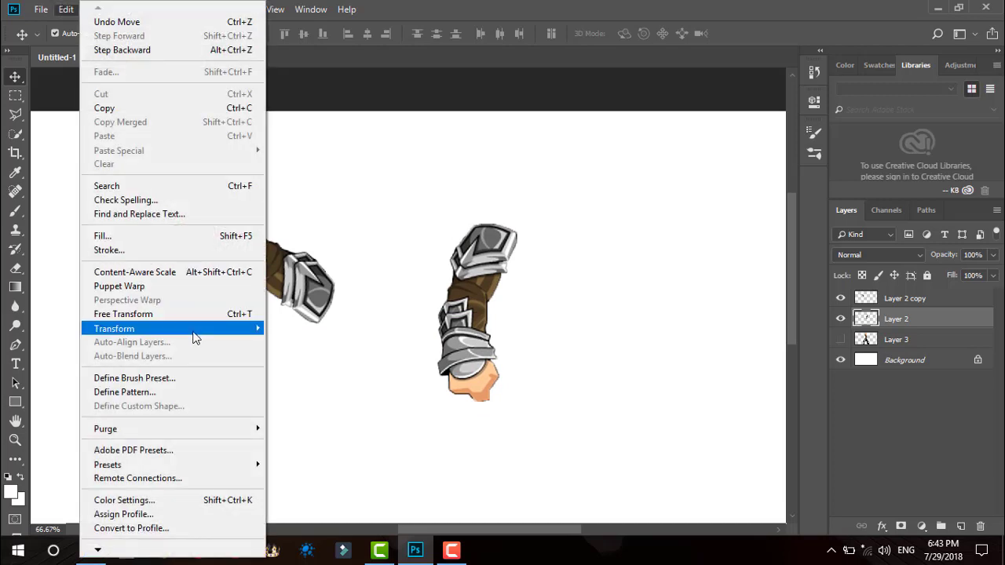
pyautogui.moveTo(195, 338)
pyautogui.click(325, 492)
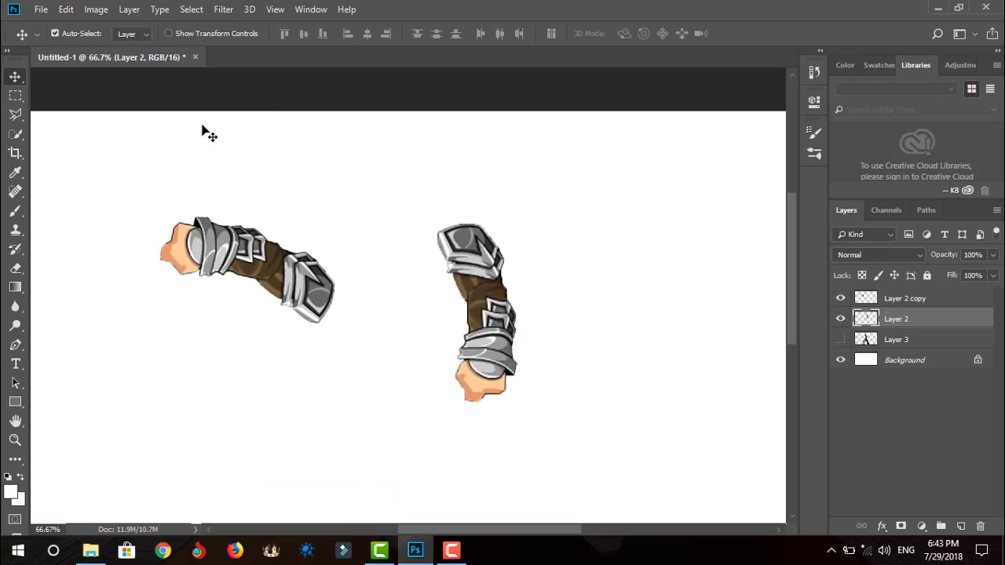
# Rotate the Layer 2 arm to 114.6°, lower it slightly, and hide both arm layers.
pyautogui.click(64, 10)
pyautogui.moveTo(195, 329)
pyautogui.click(323, 365)
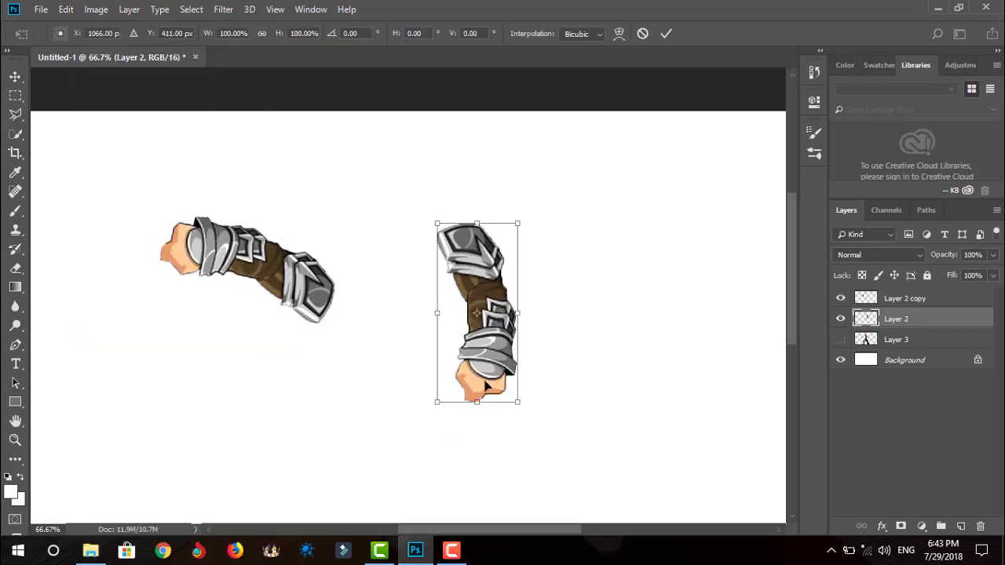
pyautogui.moveTo(530, 421); pyautogui.dragTo(385, 321)
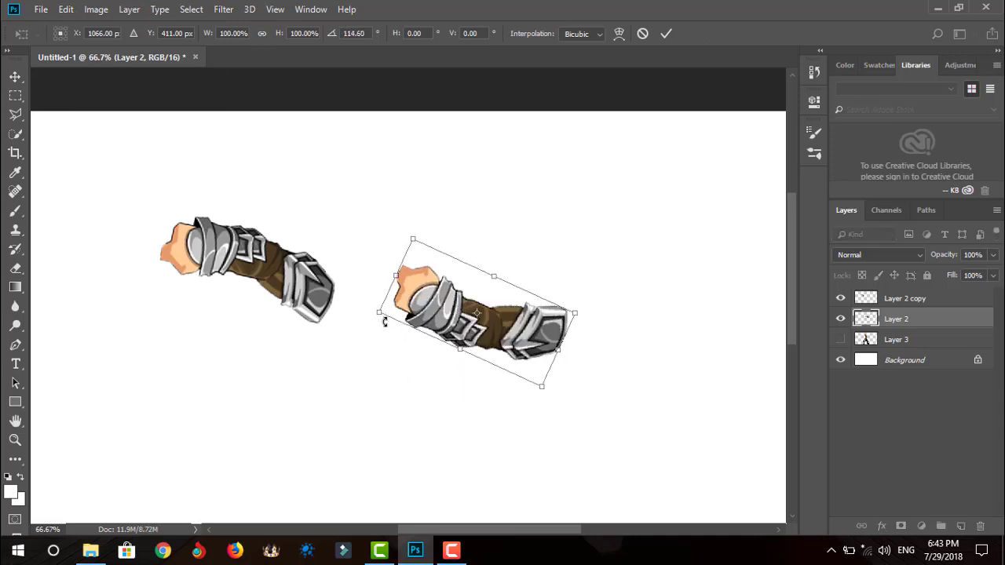
pyautogui.moveTo(454, 322); pyautogui.dragTo(453, 334)
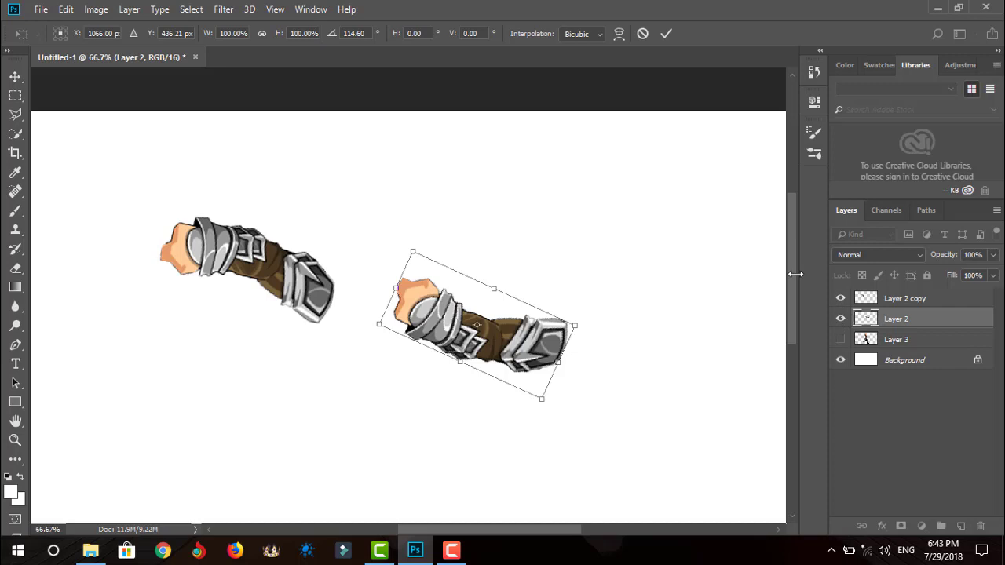
pyautogui.click(666, 33)
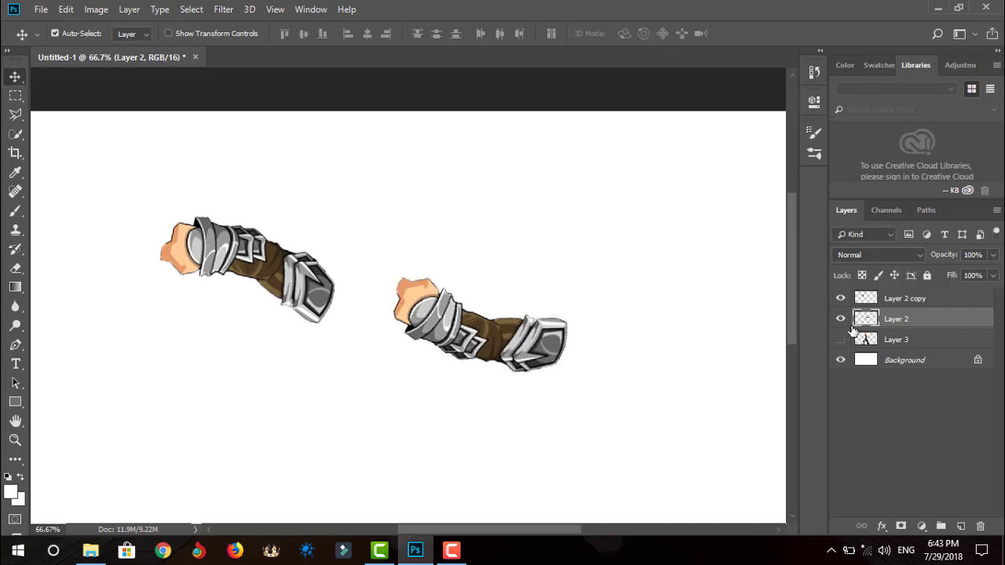
pyautogui.click(843, 318)
pyautogui.click(841, 299)
# Show Layer 3 and nudge the character body up slightly.
pyautogui.click(840, 339)
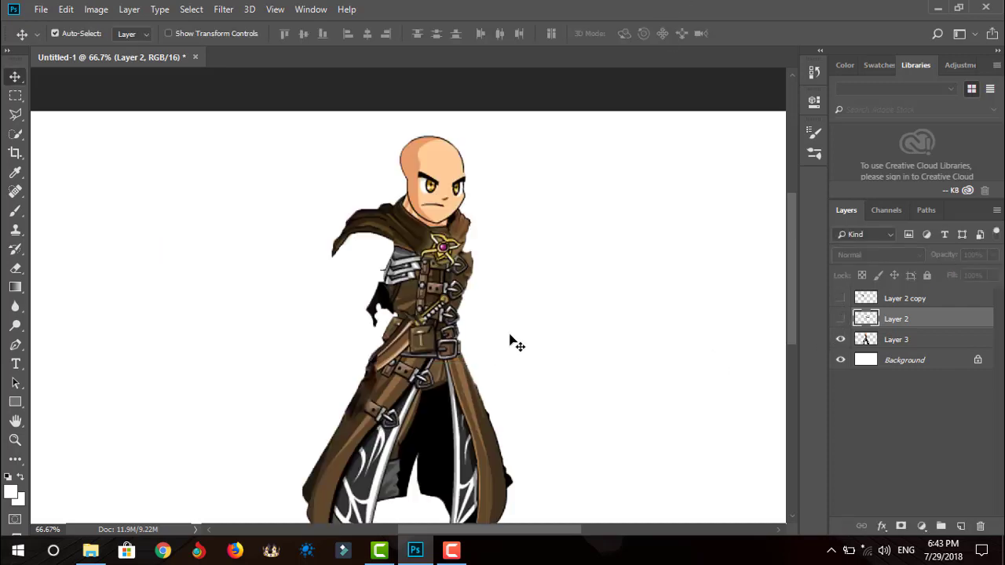
pyautogui.moveTo(446, 333); pyautogui.dragTo(441, 322)
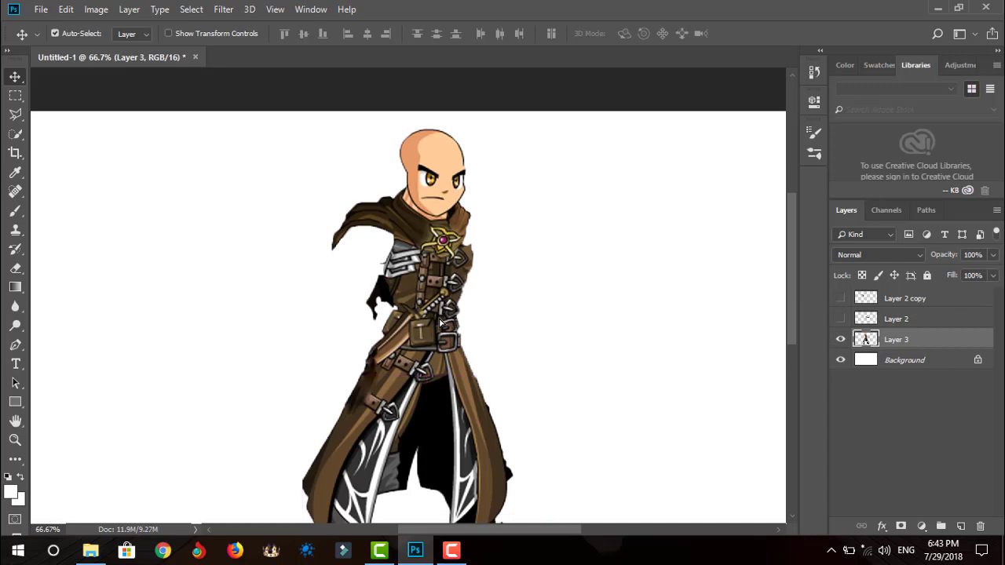
pyautogui.hotkey('ctrl', '-')
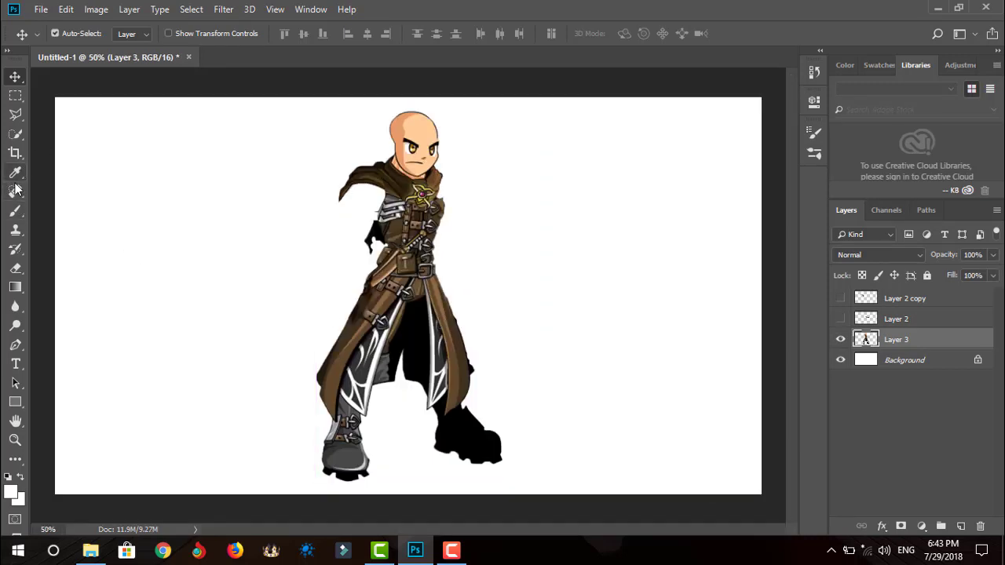
# Polygonal-lasso the sleeve stub at the left shoulder, delete it, and deselect.
pyautogui.click(15, 210)
pyautogui.click(19, 117)
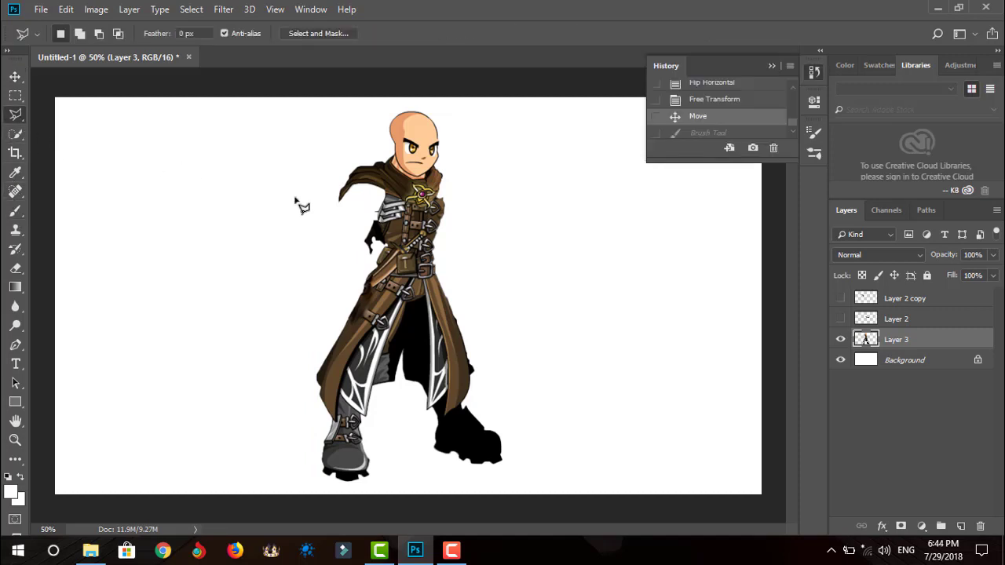
pyautogui.click(320, 178)
pyautogui.click(360, 188)
pyautogui.click(352, 208)
pyautogui.click(319, 208)
pyautogui.click(321, 180)
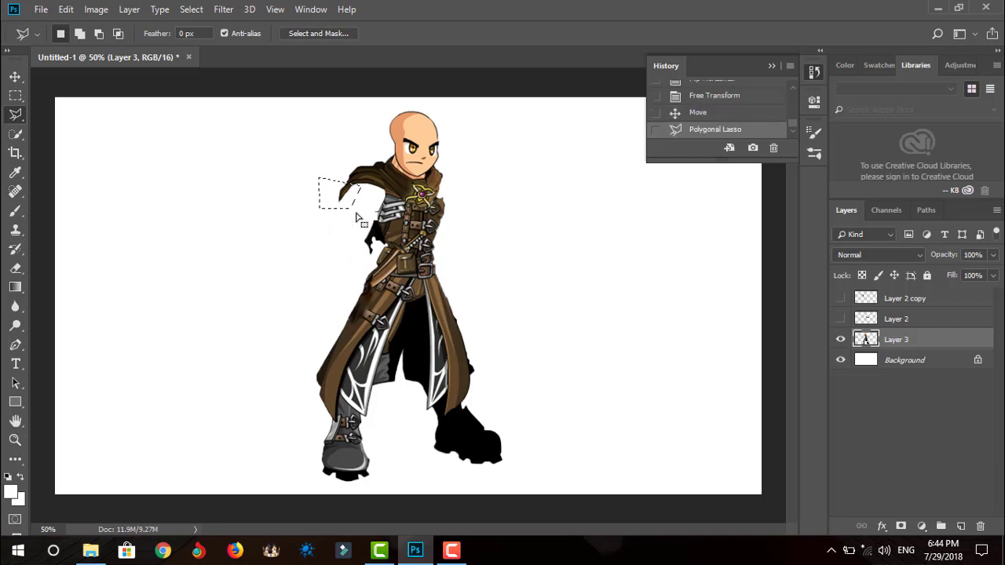
pyautogui.press('Delete')
pyautogui.hotkey('ctrl', 'd')
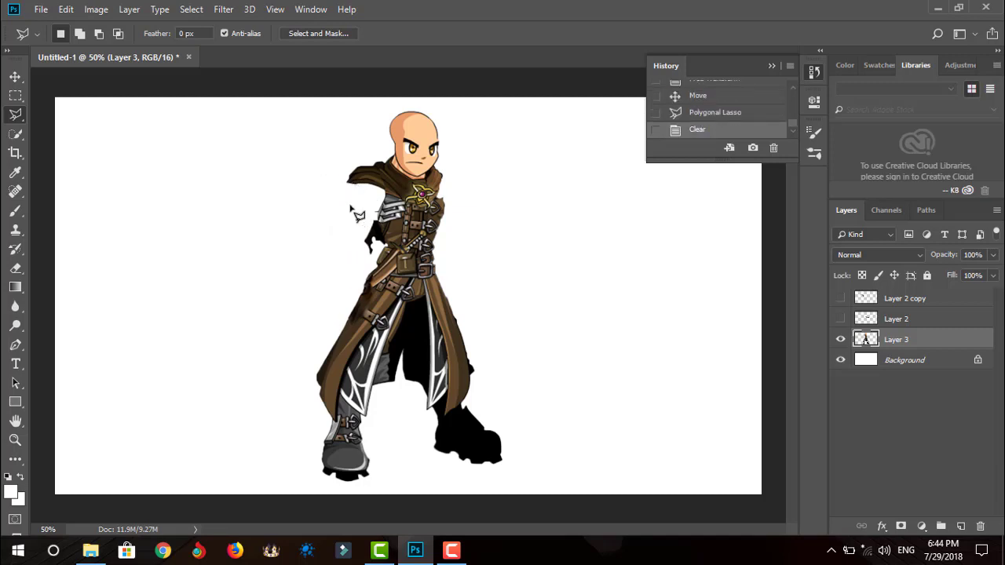
# Start Puppet Warp on the character body with Expansion 0 px, More Points density, and mesh hidden.
pyautogui.click(66, 9)
pyautogui.click(157, 286)
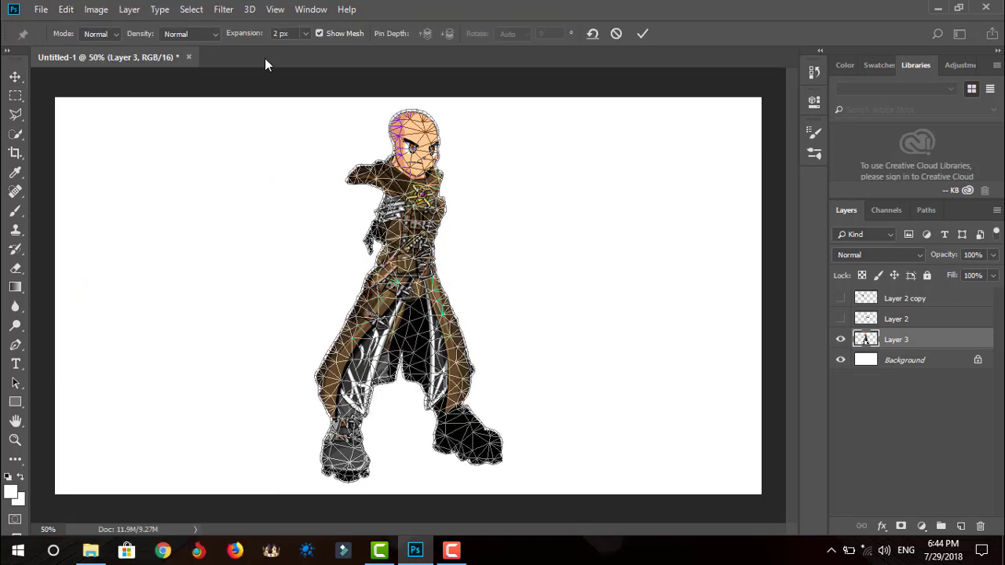
pyautogui.write('0')
pyautogui.press('Return')
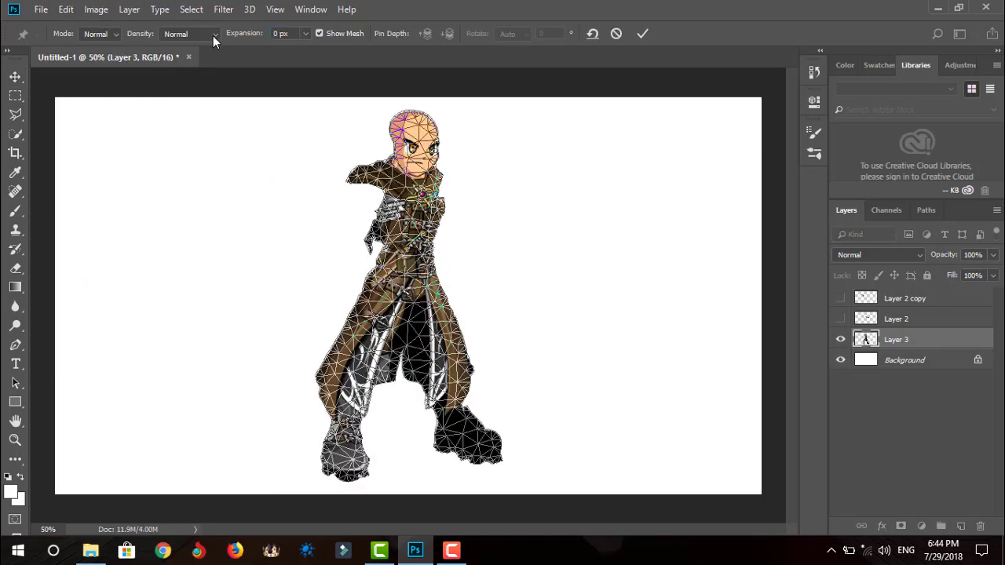
pyautogui.click(212, 34)
pyautogui.click(203, 74)
pyautogui.click(347, 34)
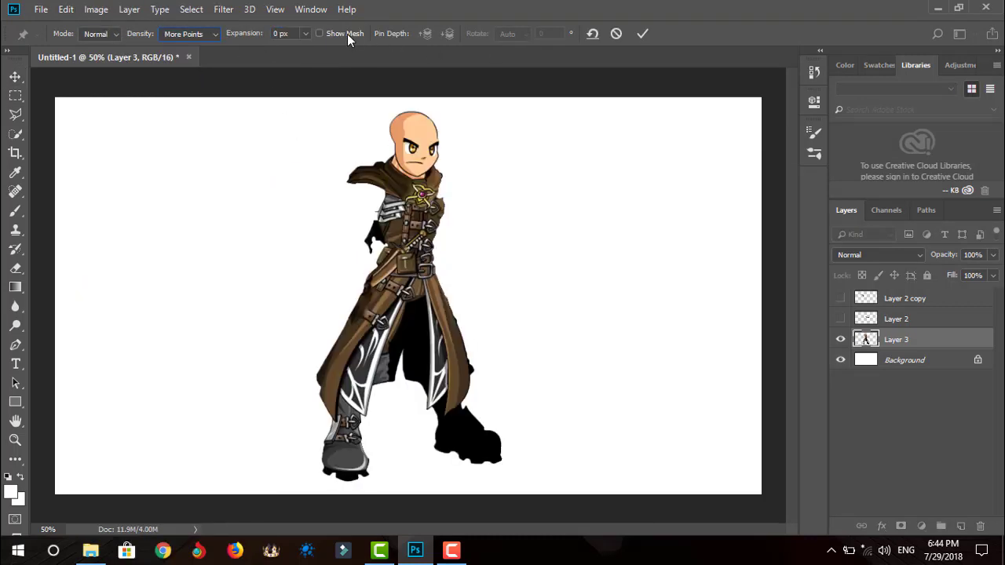
# Pin the belt, left leg, right foot and chest, then tilt the head and torso about 32° and commit.
pyautogui.click(419, 292)
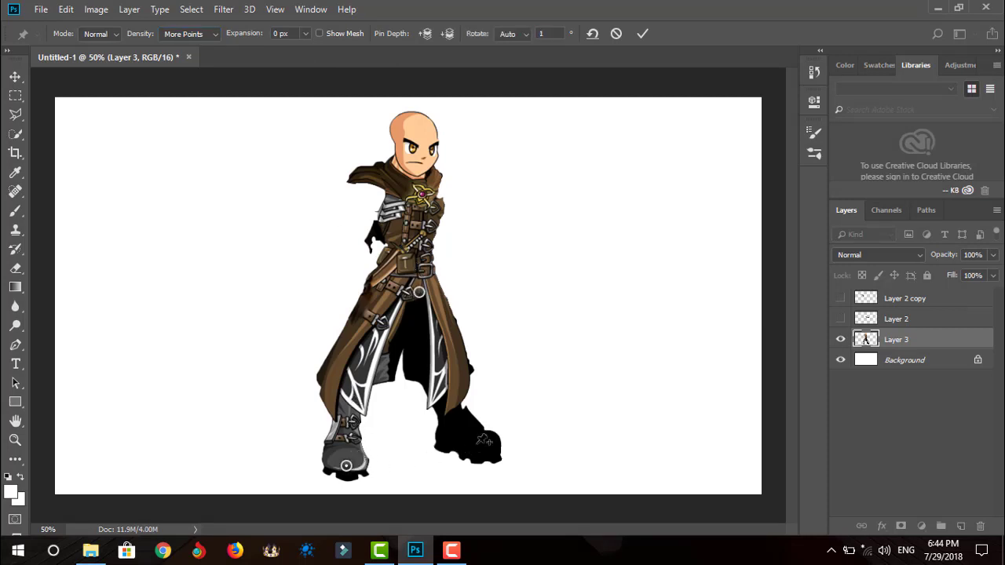
pyautogui.click(353, 372)
pyautogui.click(449, 361)
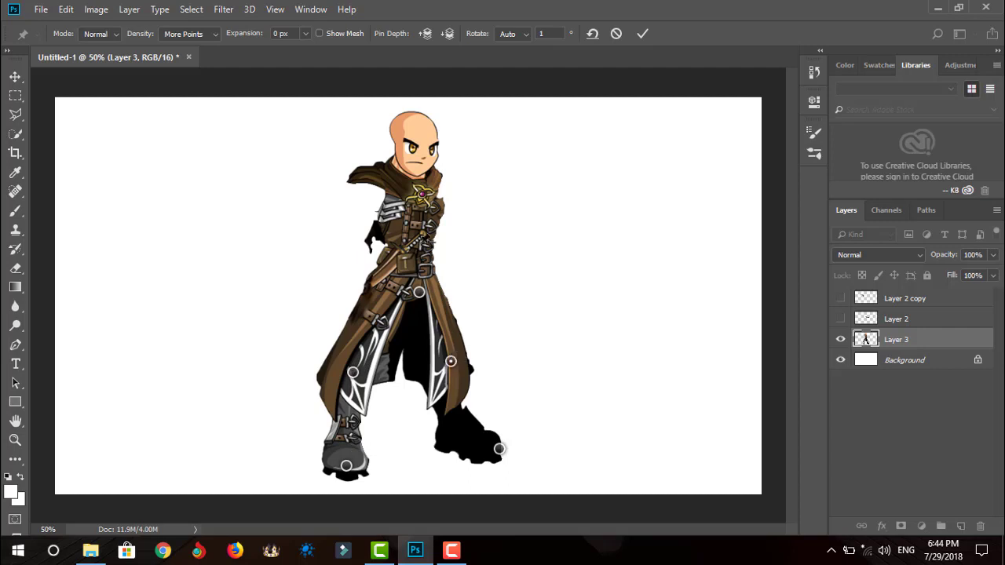
pyautogui.click(417, 230)
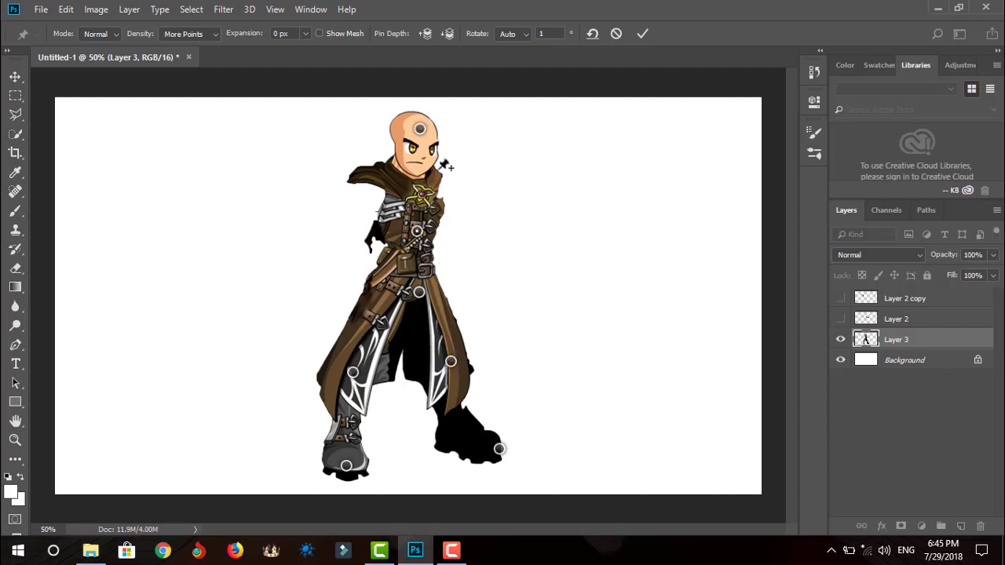
pyautogui.moveTo(446, 166); pyautogui.dragTo(422, 130)
pyautogui.press('alt')
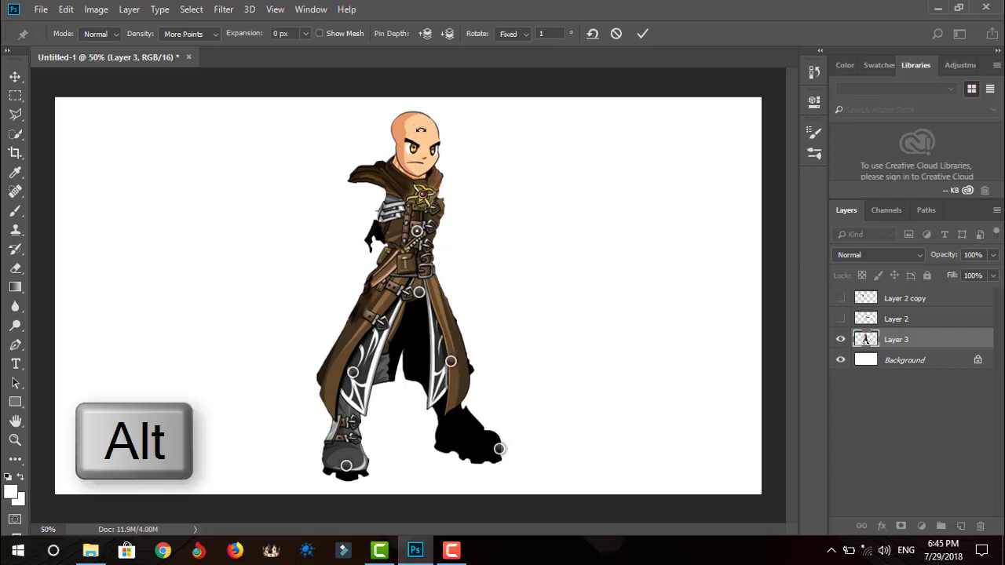
pyautogui.moveTo(424, 130); pyautogui.dragTo(474, 161)
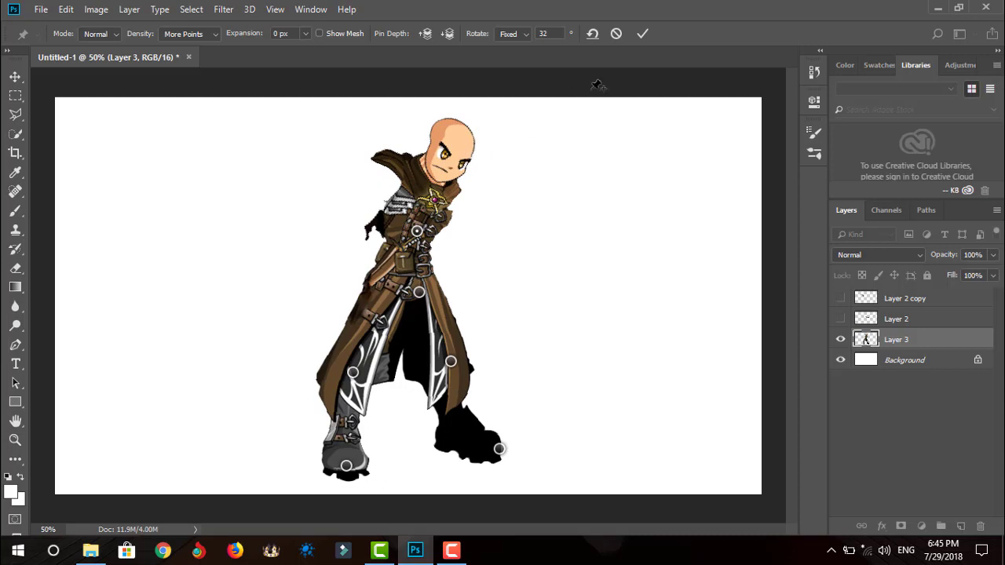
pyautogui.click(642, 33)
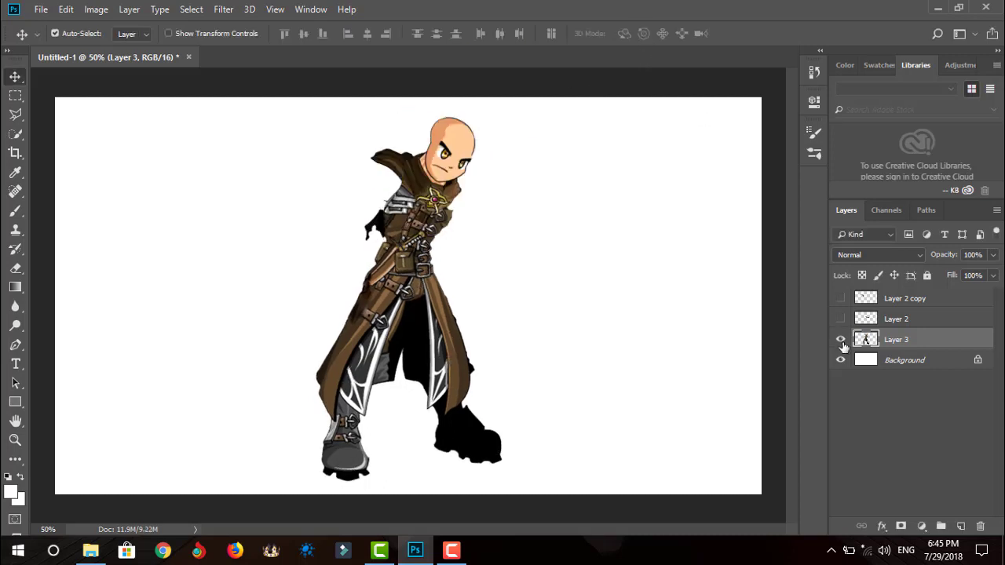
# Show Layer 2 copy, move both armored arms onto the tilted shoulders, then hide the Layer 3 body.
pyautogui.click(839, 299)
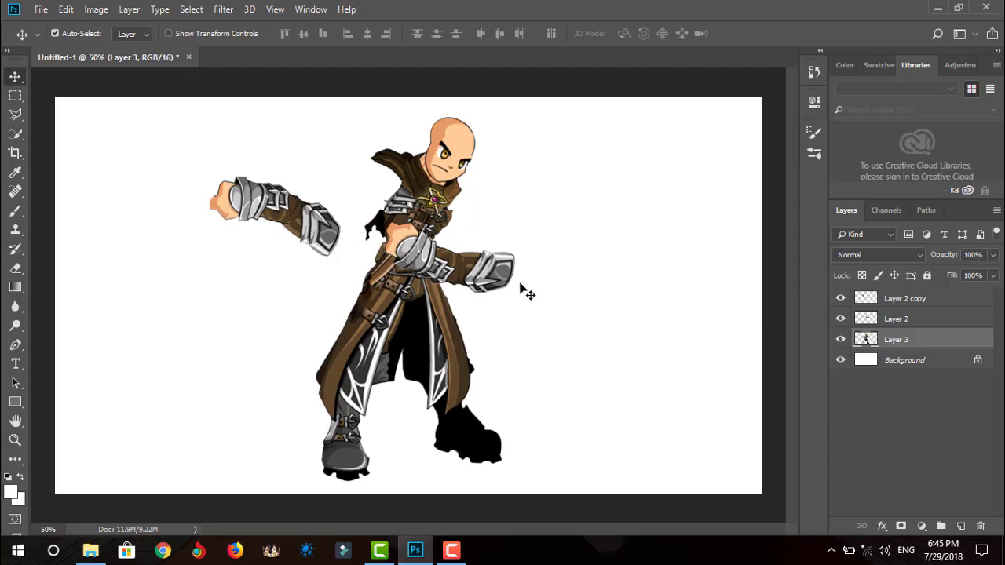
pyautogui.moveTo(475, 283); pyautogui.dragTo(530, 292)
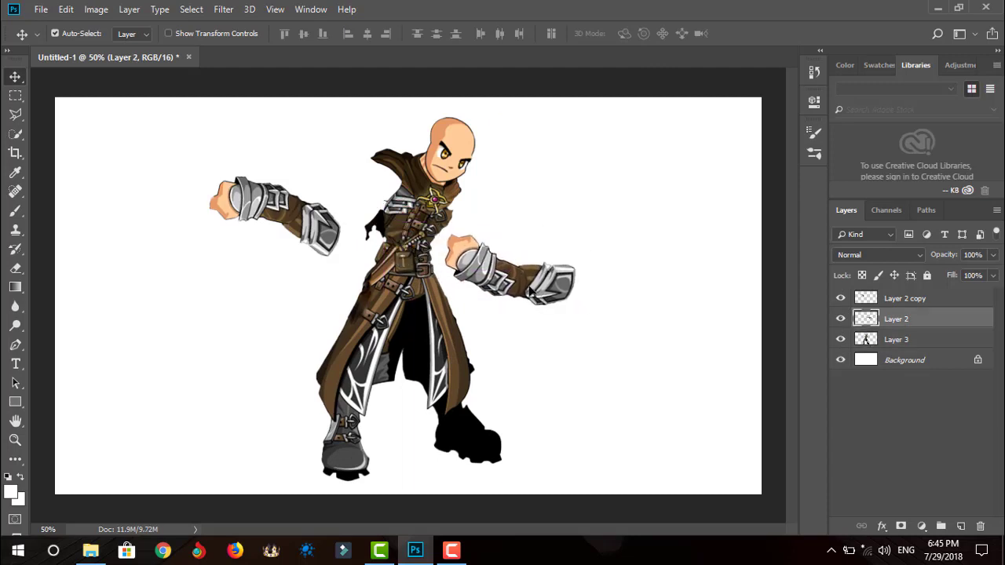
pyautogui.moveTo(308, 237); pyautogui.dragTo(369, 191)
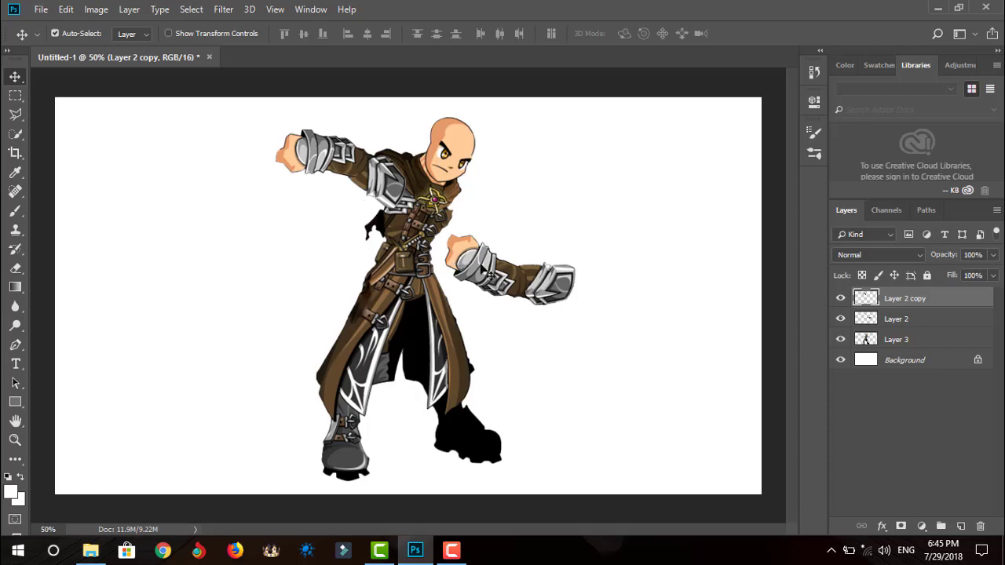
pyautogui.moveTo(488, 273); pyautogui.dragTo(525, 301)
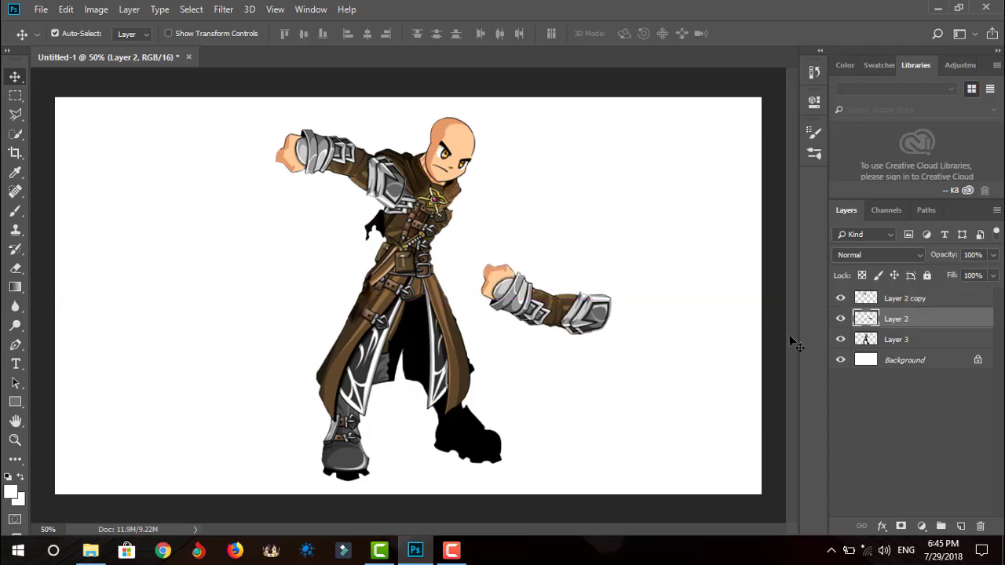
pyautogui.click(840, 339)
# Hide the upper-left arm and Quick Select the hand and upper-arm armour, zoomed in.
pyautogui.click(840, 299)
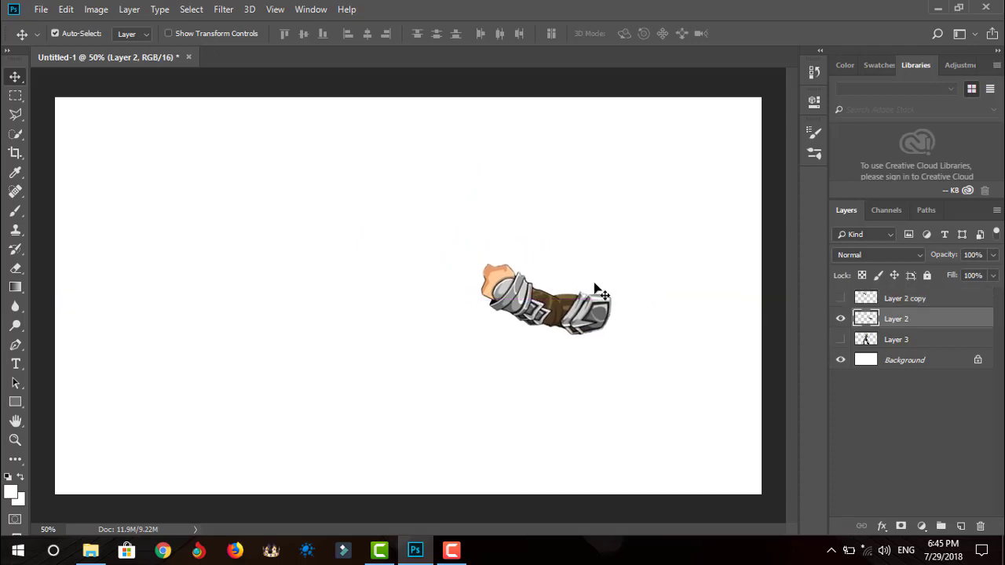
pyautogui.click(15, 133)
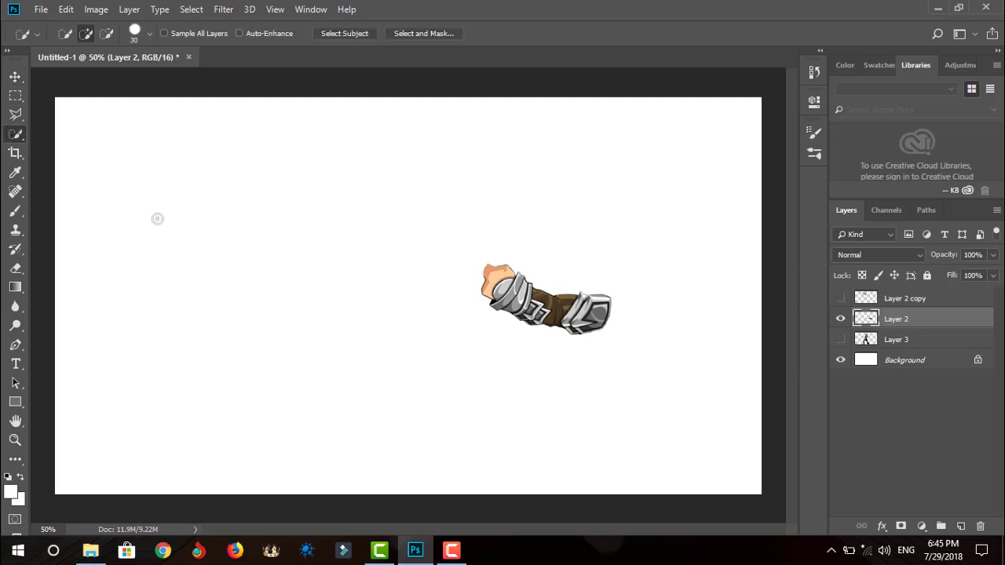
pyautogui.hotkey('ctrl', '+')
pyautogui.hotkey('ctrl', '+')
pyautogui.hotkey('ctrl', '+')
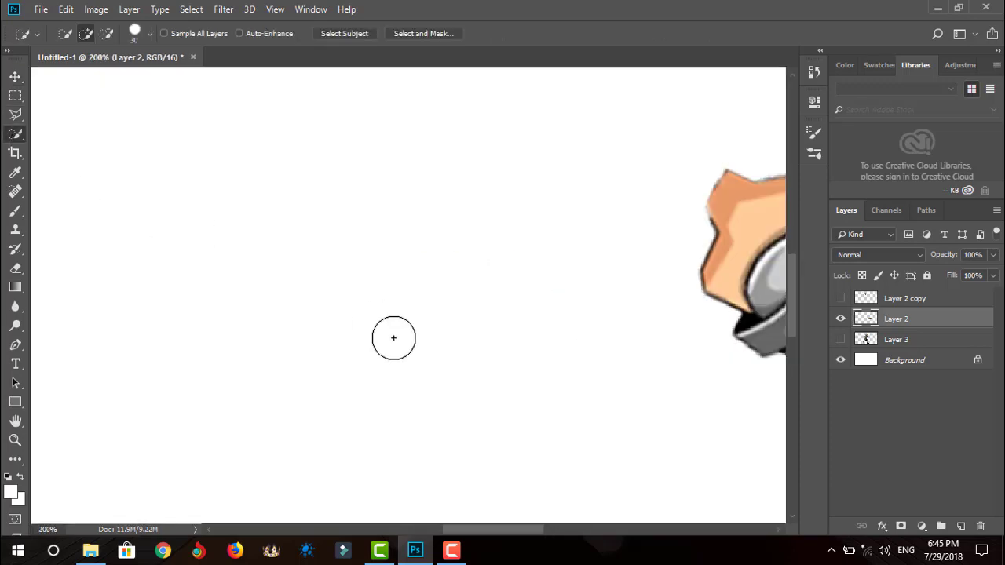
pyautogui.moveTo(526, 528); pyautogui.dragTo(611, 519)
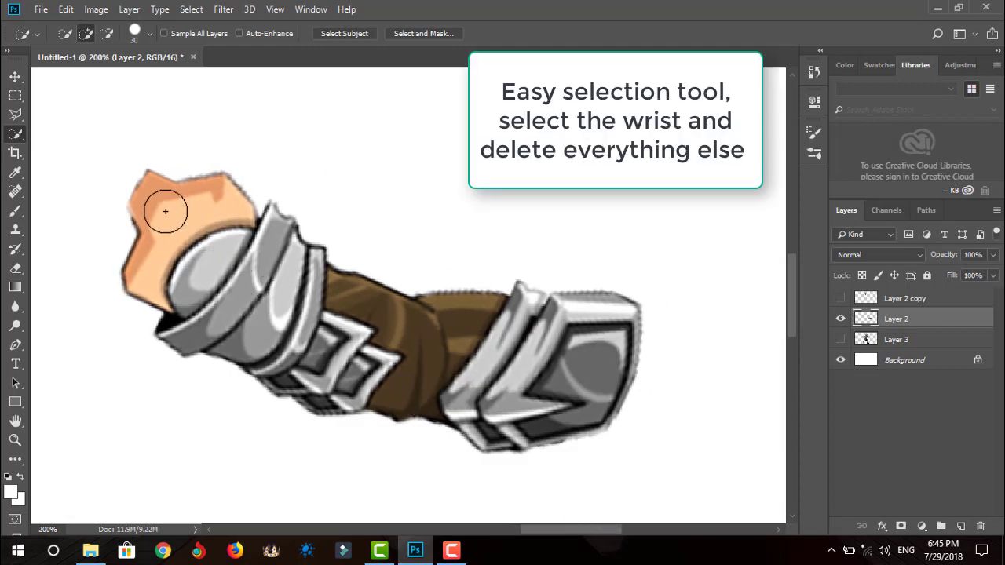
pyautogui.moveTo(164, 207)
pyautogui.mouseDown()
pyautogui.moveTo(188, 246)
pyautogui.moveTo(258, 298)
pyautogui.moveTo(369, 369)
pyautogui.moveTo(396, 373)
pyautogui.moveTo(390, 365)
pyautogui.mouseUp()
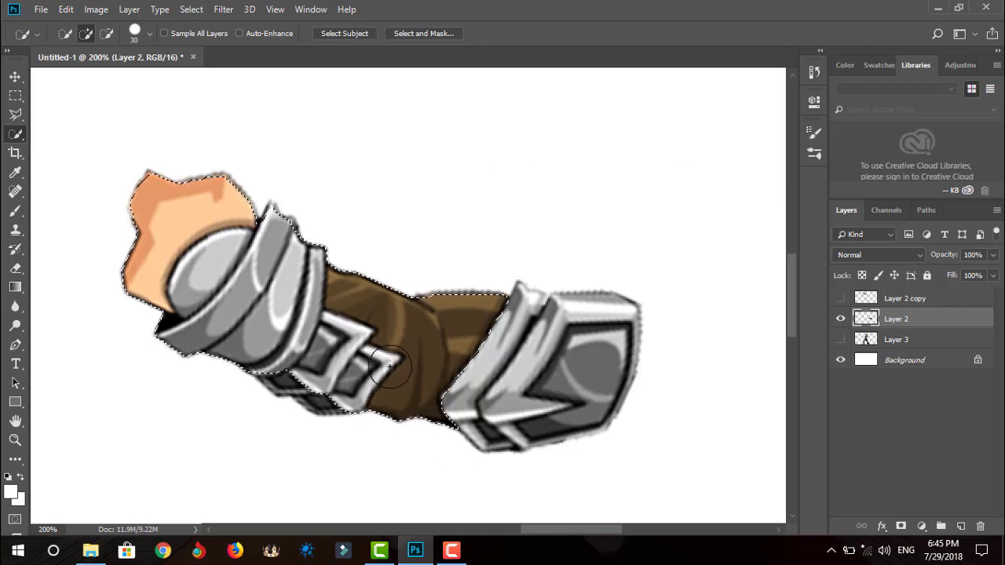
# Cut the selection onto a new Layer 4, hide it, and delete Layer 2 with the leftover forearm.
pyautogui.rightClick(390, 365)
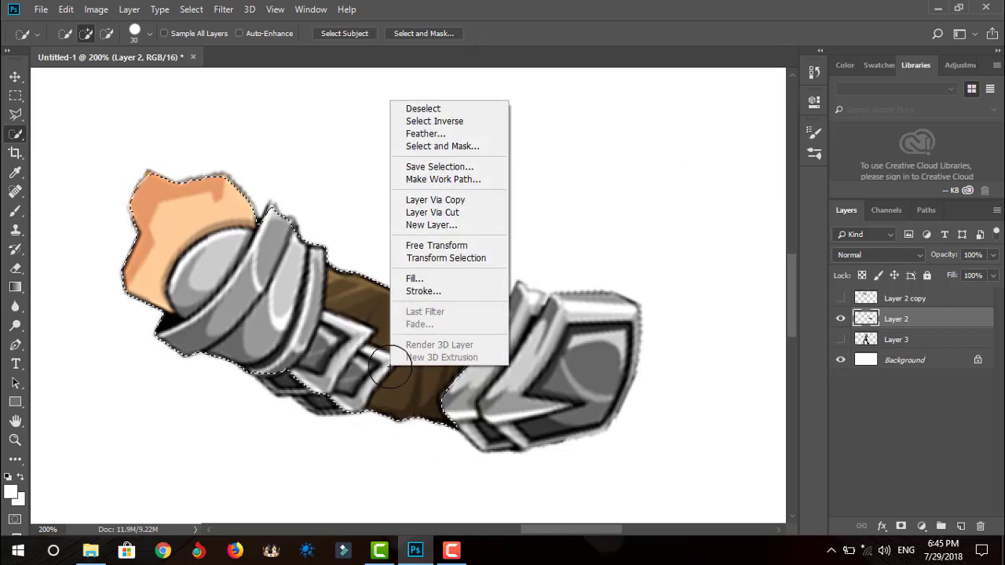
pyautogui.click(439, 214)
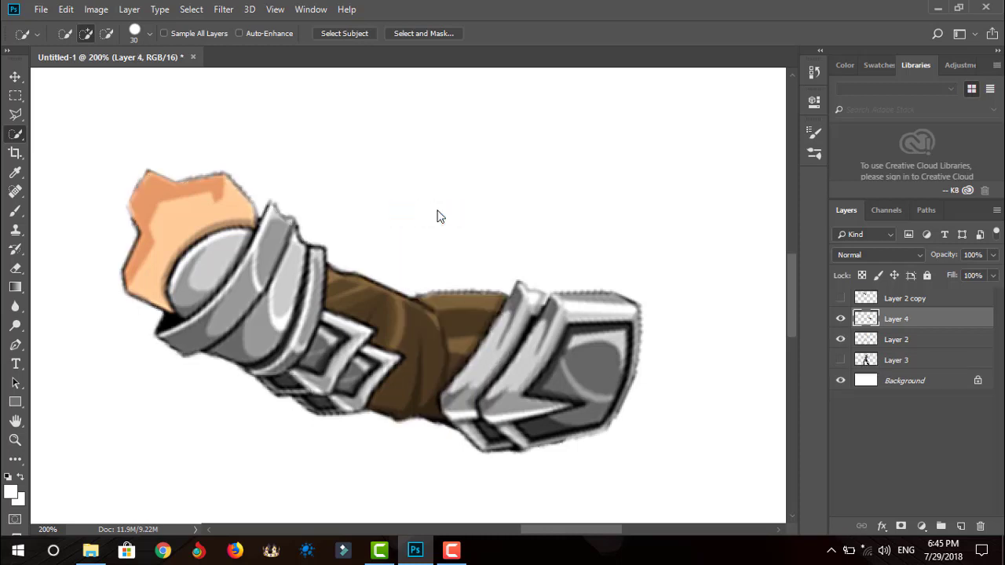
pyautogui.click(840, 320)
pyautogui.click(887, 340)
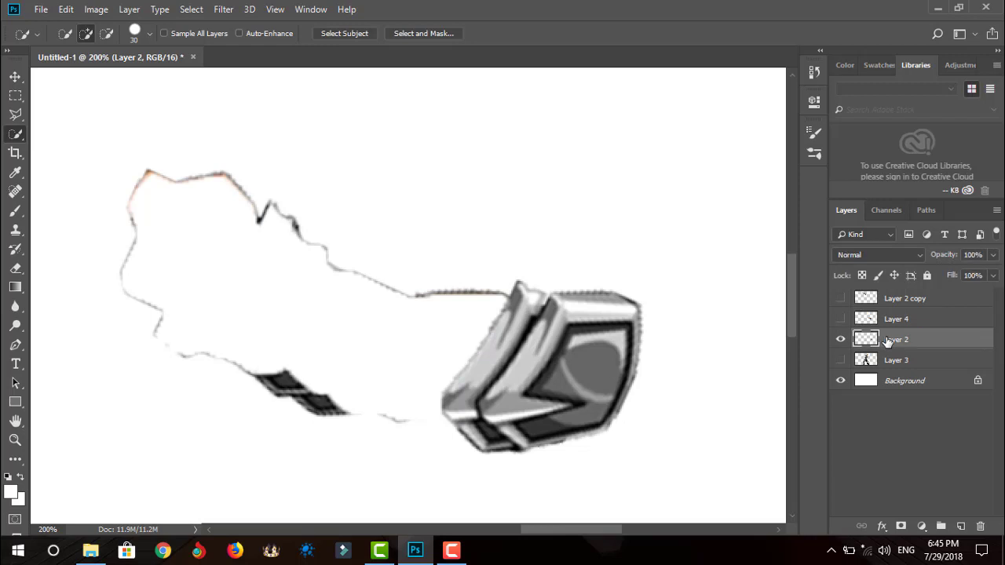
pyautogui.press('Delete')
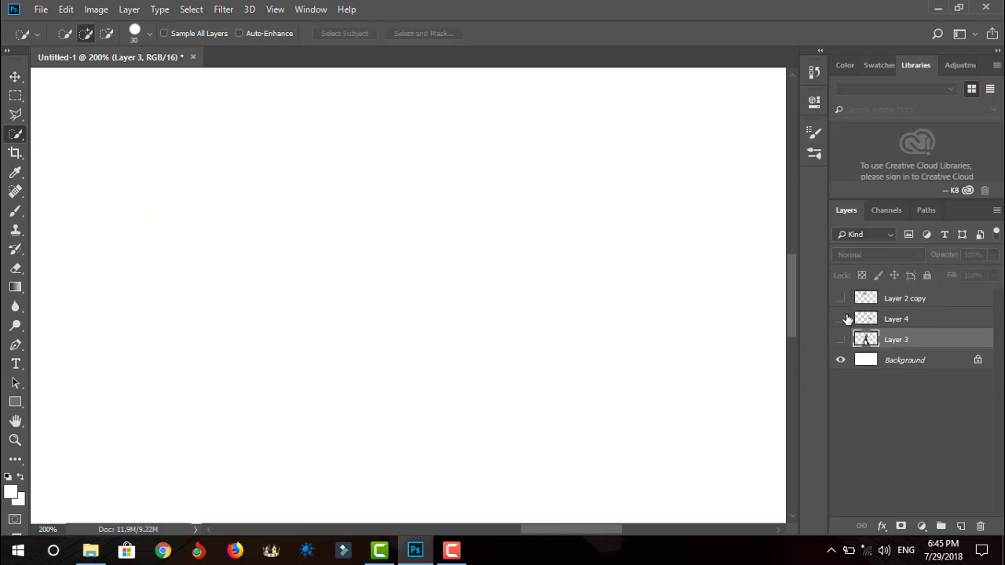
# Show Layer 4 and draw a Polygonal Lasso outline around the extra brown sleeve tip.
pyautogui.click(841, 319)
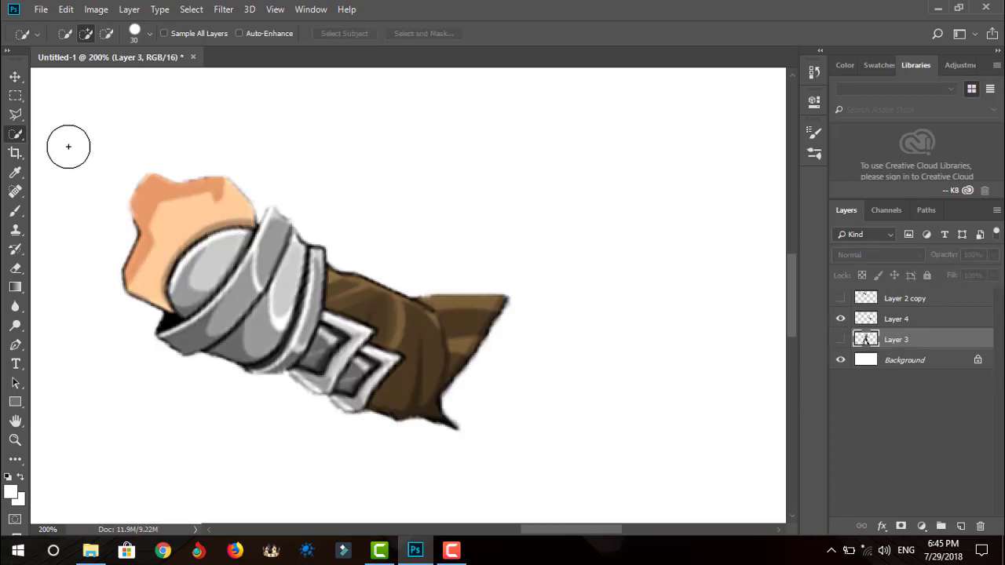
pyautogui.click(14, 113)
pyautogui.click(410, 294)
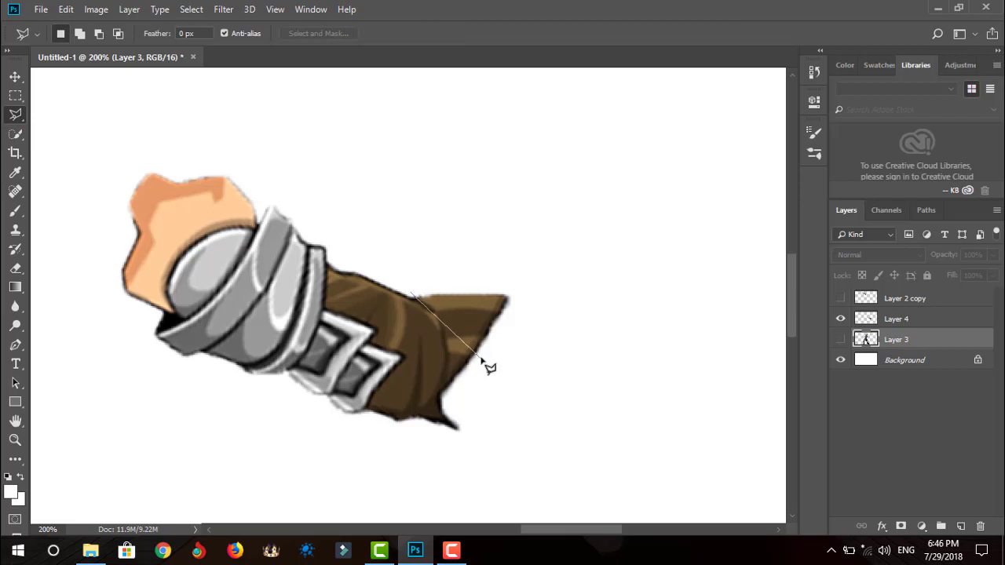
pyautogui.click(448, 333)
pyautogui.click(447, 385)
pyautogui.click(421, 422)
pyautogui.click(506, 445)
pyautogui.click(606, 308)
pyautogui.click(559, 230)
pyautogui.click(377, 234)
pyautogui.click(410, 295)
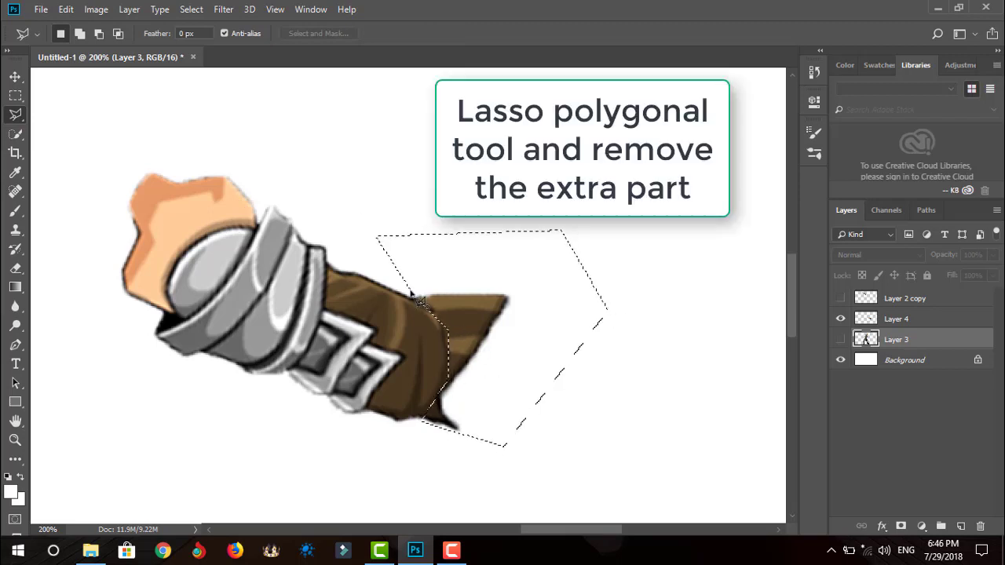
pyautogui.rightClick(453, 314)
pyautogui.press('Escape')
# Delete the outlined sleeve tip from Layer 4, deselect, show Layer 3, and zoom out.
pyautogui.click(896, 319)
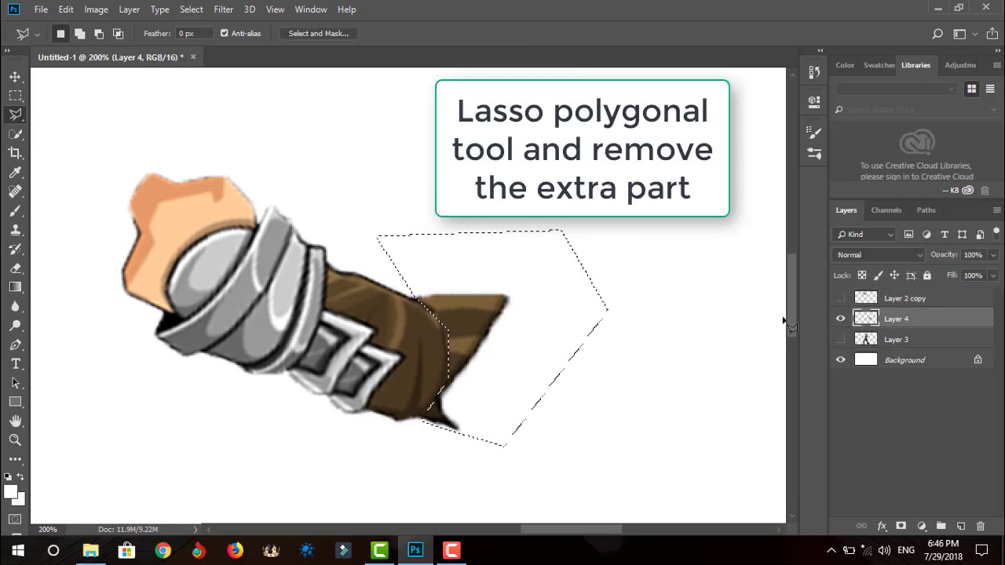
pyautogui.press('Delete')
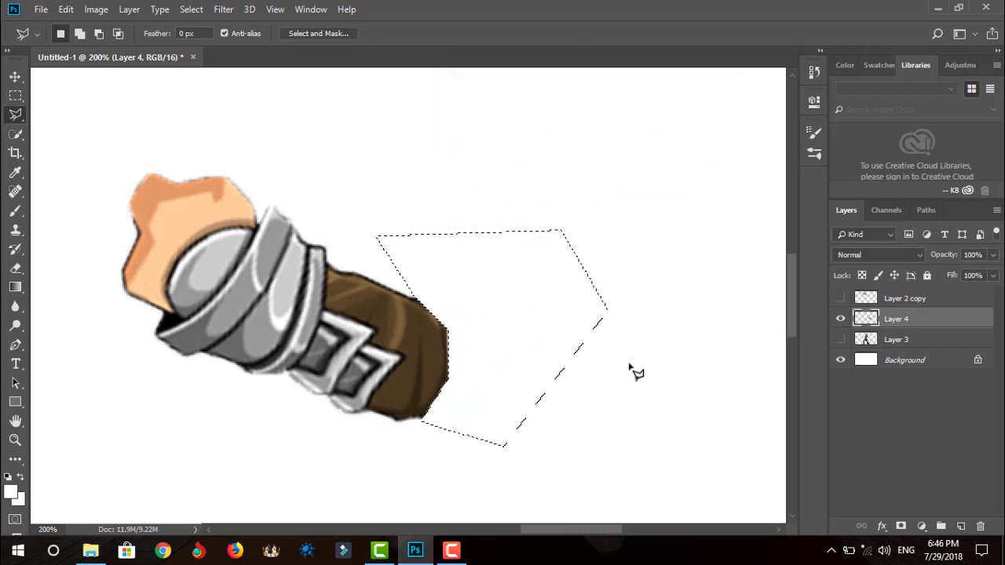
pyautogui.rightClick(529, 322)
pyautogui.click(564, 59)
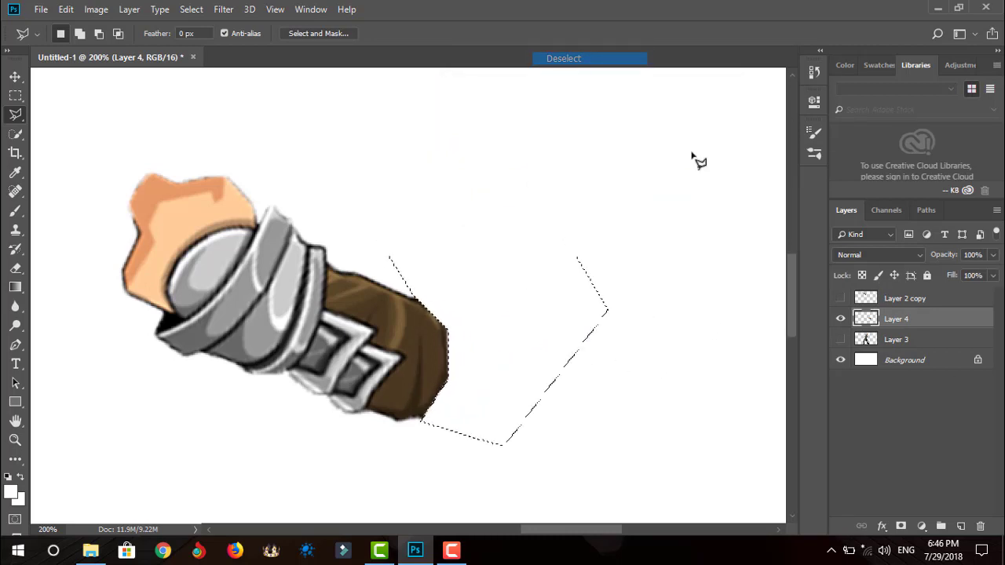
pyautogui.click(841, 340)
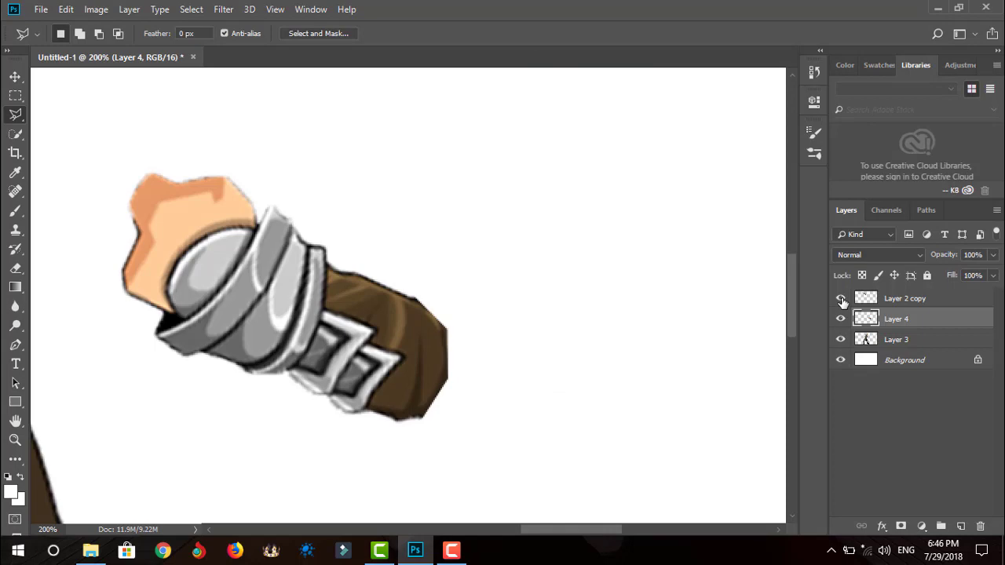
pyautogui.hotkey('ctrl', '-')
pyautogui.hotkey('ctrl', '-')
pyautogui.hotkey('ctrl', '-')
pyautogui.hotkey('ctrl', '-')
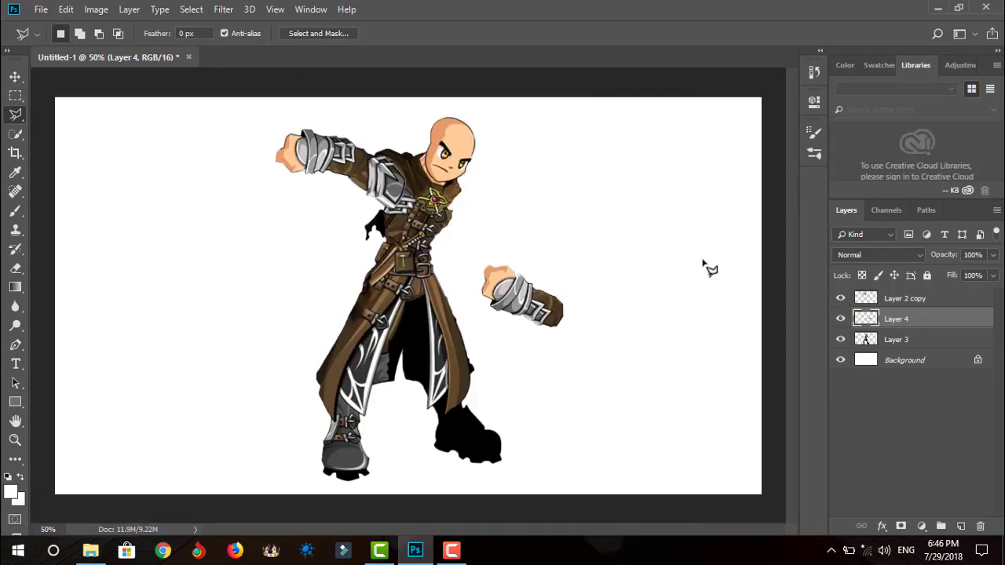
# Move the Layer 4 arm onto the shoulder and place Layer 4 above Layer 2 copy.
pyautogui.click(17, 78)
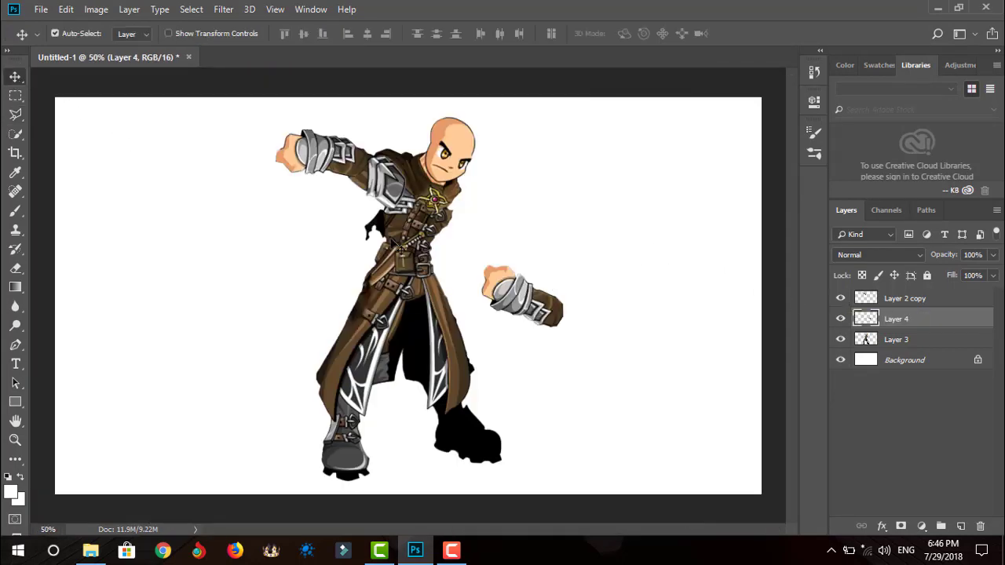
pyautogui.moveTo(500, 296); pyautogui.dragTo(409, 193)
pyautogui.moveTo(897, 324); pyautogui.dragTo(895, 300)
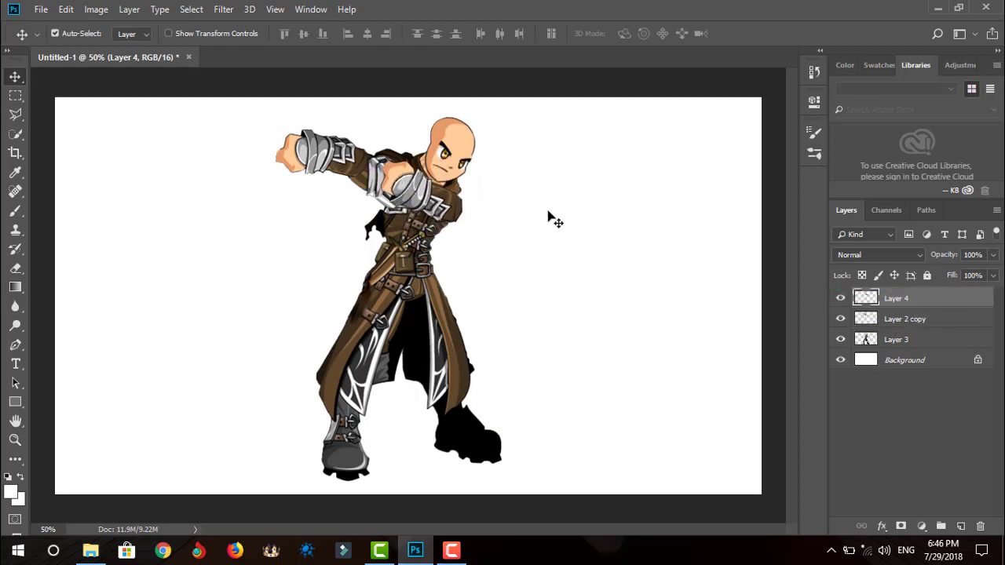
pyautogui.moveTo(452, 210); pyautogui.dragTo(456, 235)
# Rotate the arm piece about 11.5° across the chest and fine-tune its position.
pyautogui.click(66, 8)
pyautogui.moveTo(190, 332)
pyautogui.click(290, 361)
pyautogui.press('Return')
pyautogui.moveTo(345, 165)
pyautogui.mouseDown()
pyautogui.moveTo(346, 149)
pyautogui.moveTo(346, 169)
pyautogui.mouseUp()
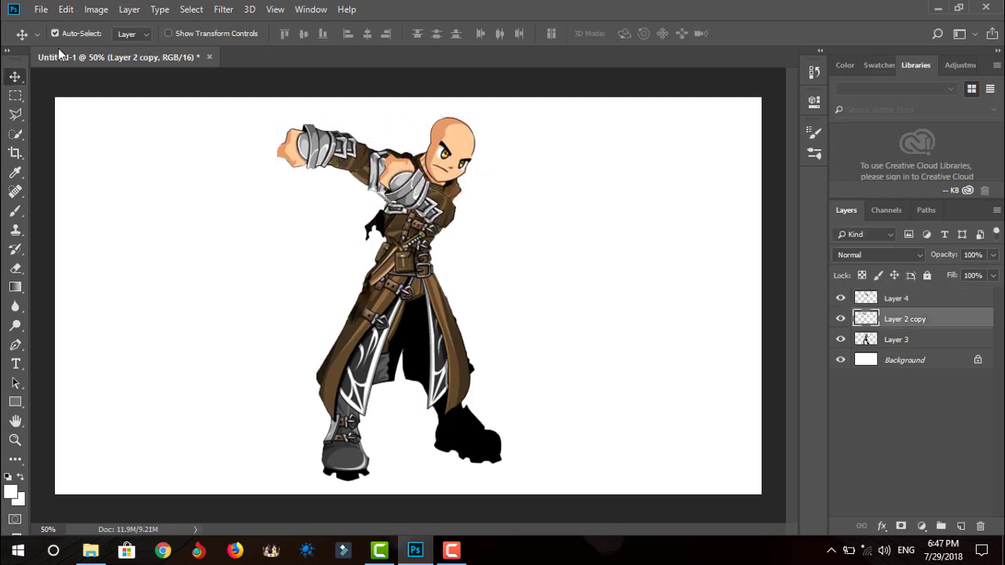
# Set Export As format to JPG at 100% quality, 1920×1080 px.
pyautogui.click(41, 8)
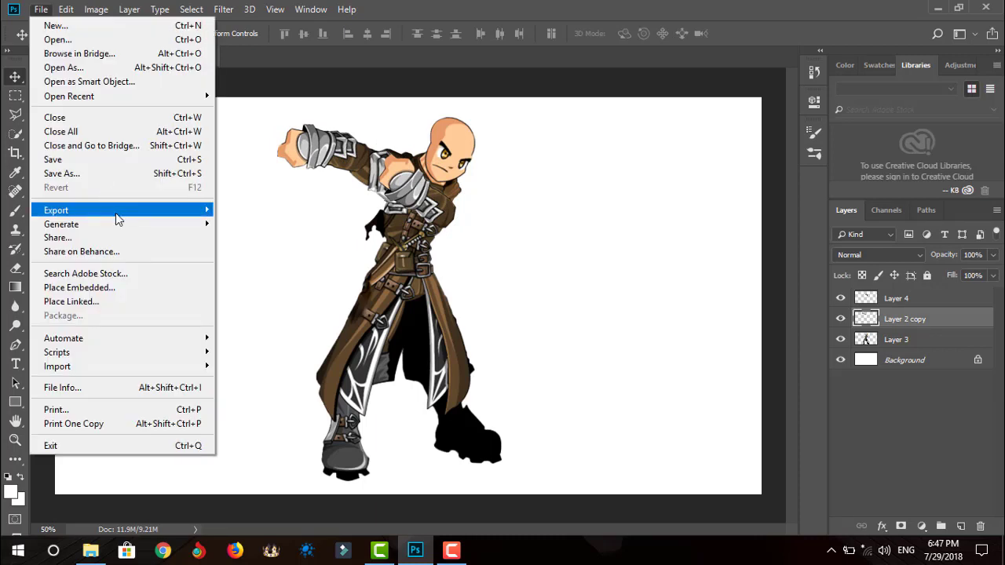
pyautogui.moveTo(116, 213)
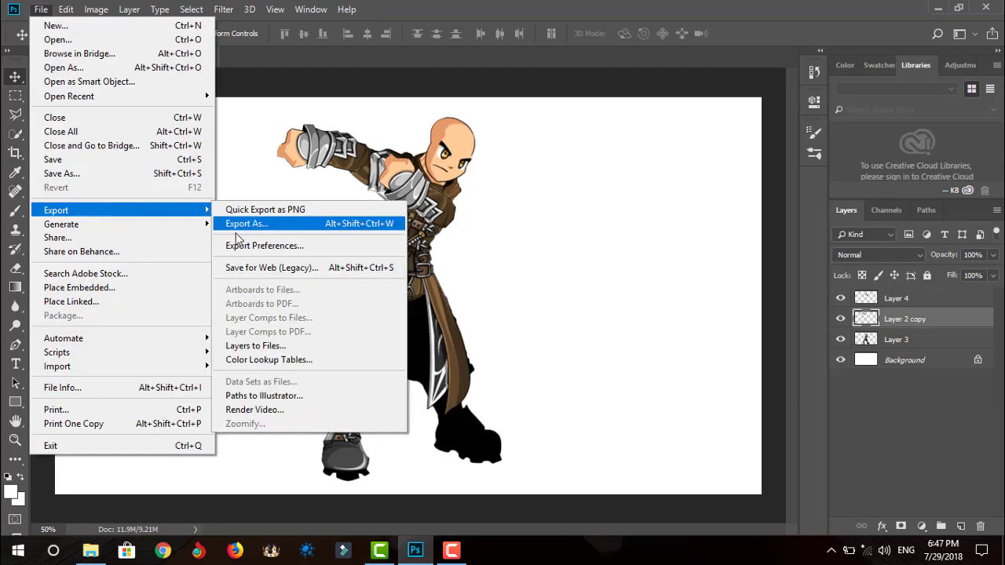
pyautogui.click(287, 224)
pyautogui.click(809, 69)
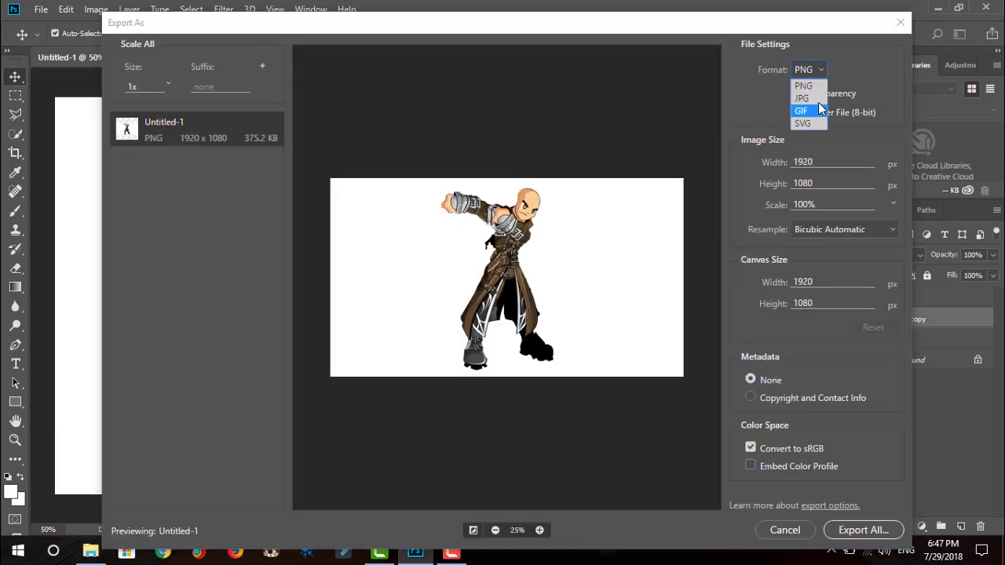
pyautogui.click(817, 96)
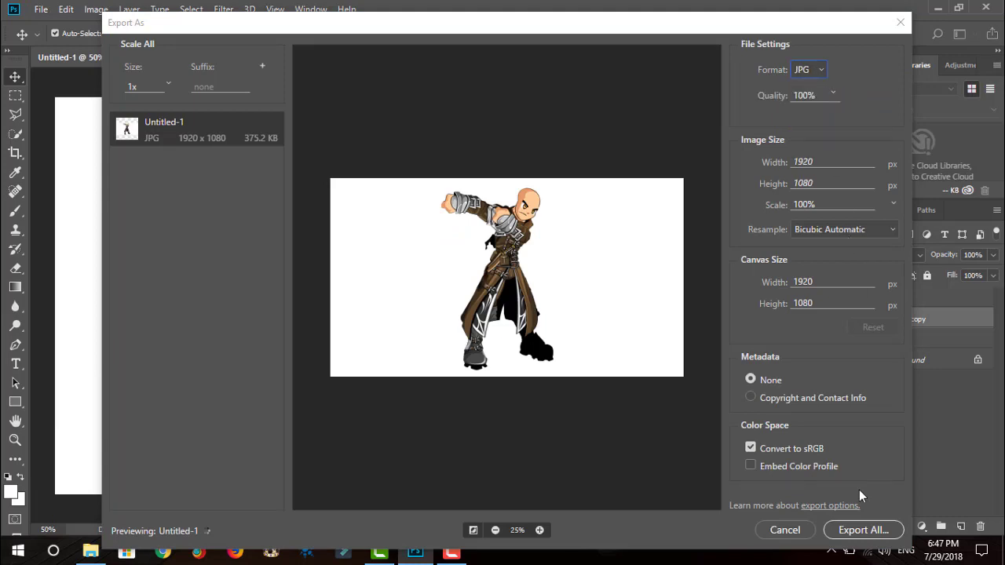
# Export the JPG to the Desktop under a new file name.
pyautogui.click(854, 532)
pyautogui.click(217, 277)
pyautogui.press('BackSpace')
pyautogui.press('BackSpace')
pyautogui.press('BackSpace')
pyautogui.press('BackSpace')
pyautogui.press('BackSpace')
pyautogui.press('BackSpace')
pyautogui.press('BackSpace')
pyautogui.press('BackSpace')
pyautogui.press('BackSpace')
pyautogui.press('BackSpace')
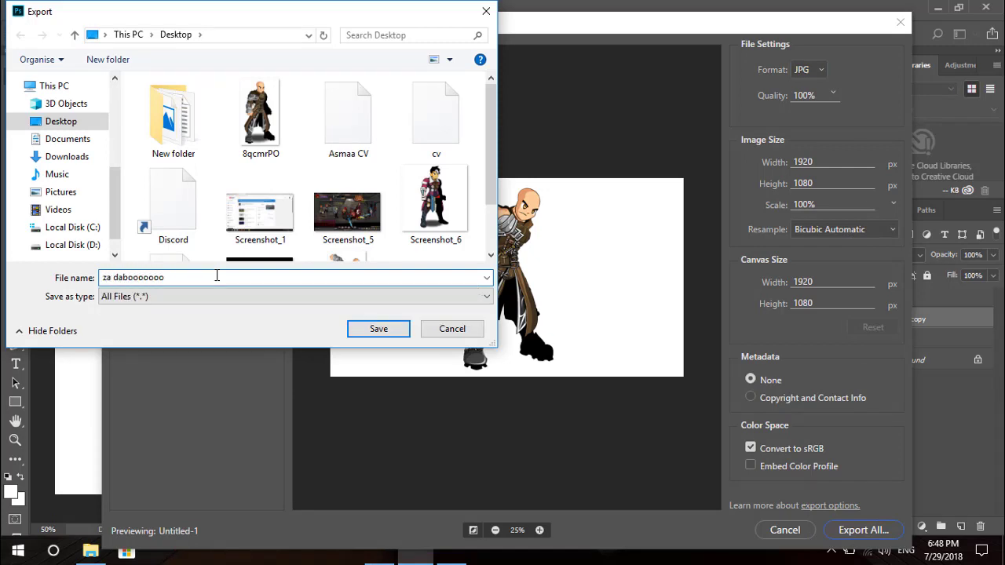
pyautogui.press('Return')
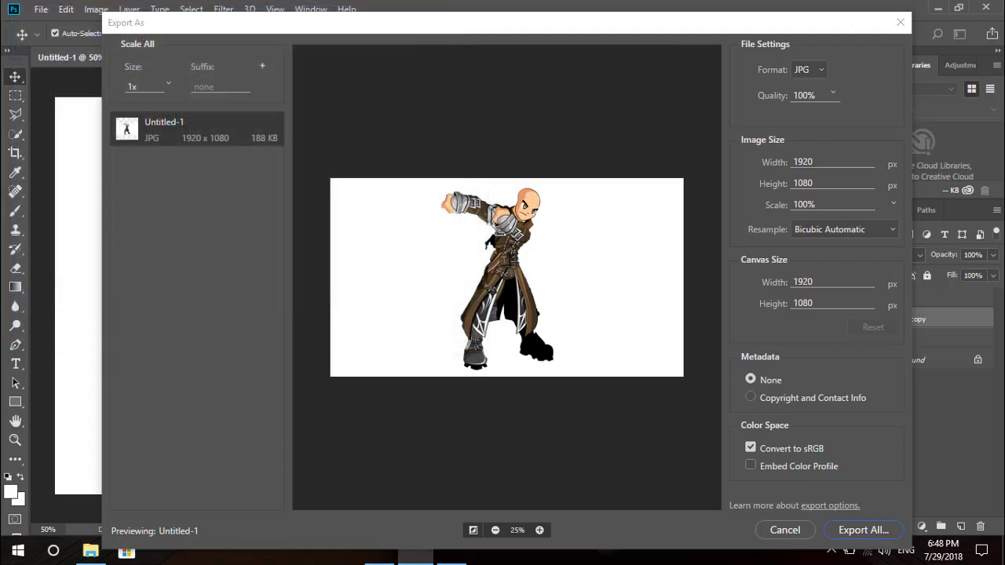